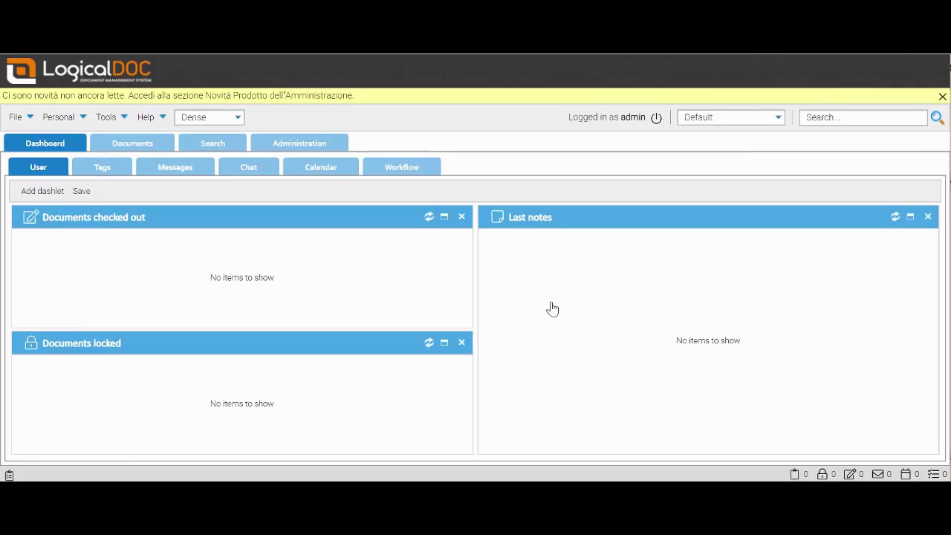
Dismiss the unread news notice and open Administration to see the System General statistics
left_click(941, 98)
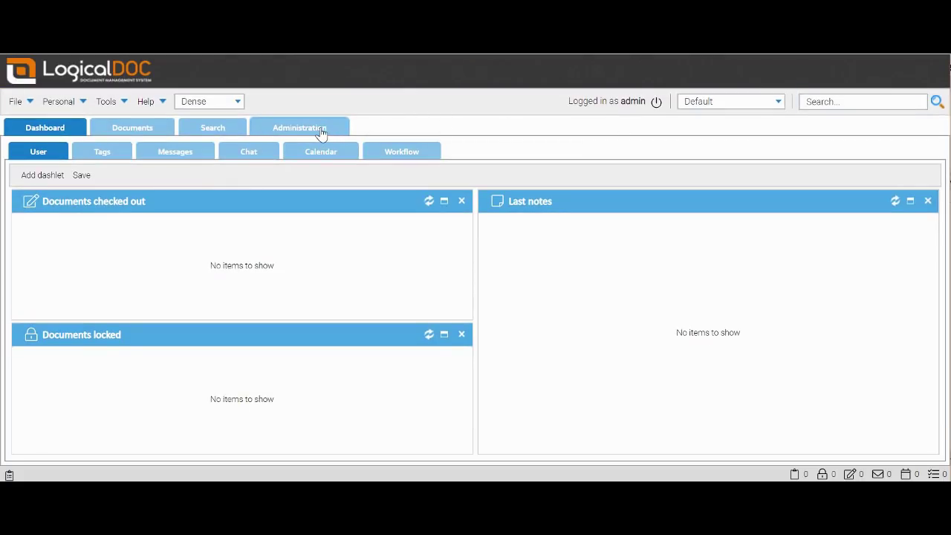
left_click(321, 131)
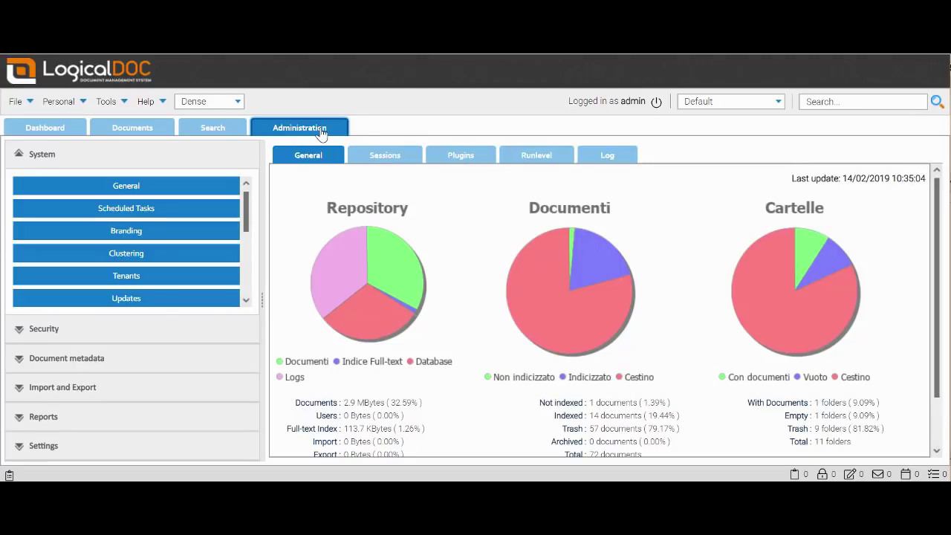
Open Import and Export > Email Accounts, select the second account and enlarge its Properties panel
left_click(75, 394)
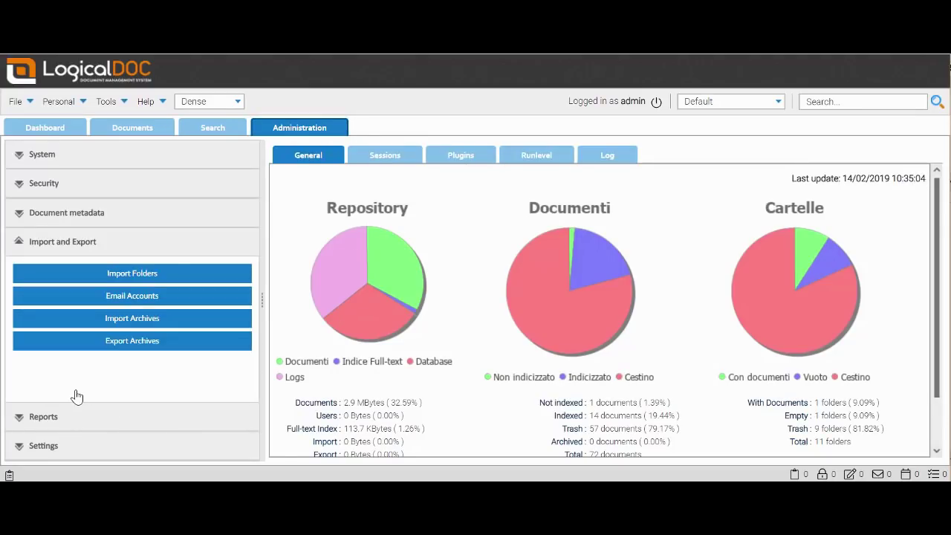
left_click(150, 297)
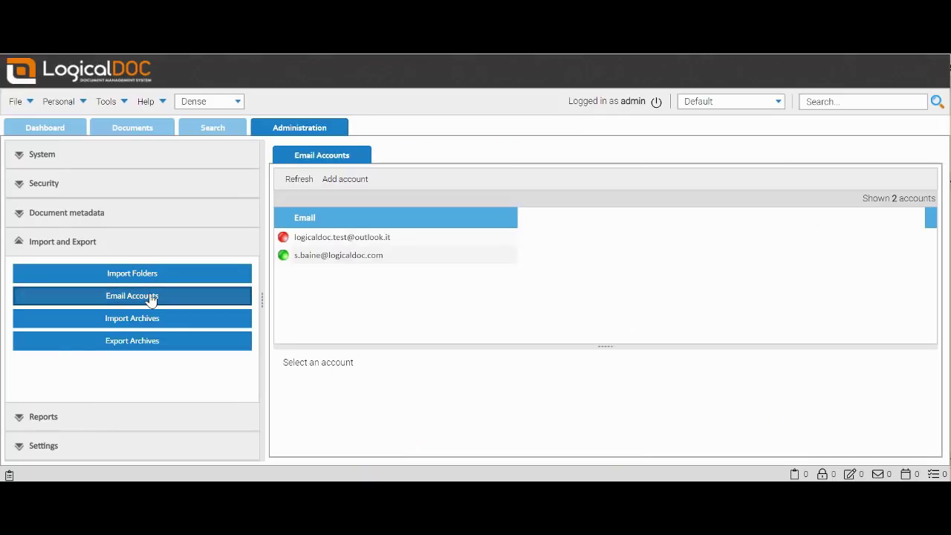
left_click(348, 255)
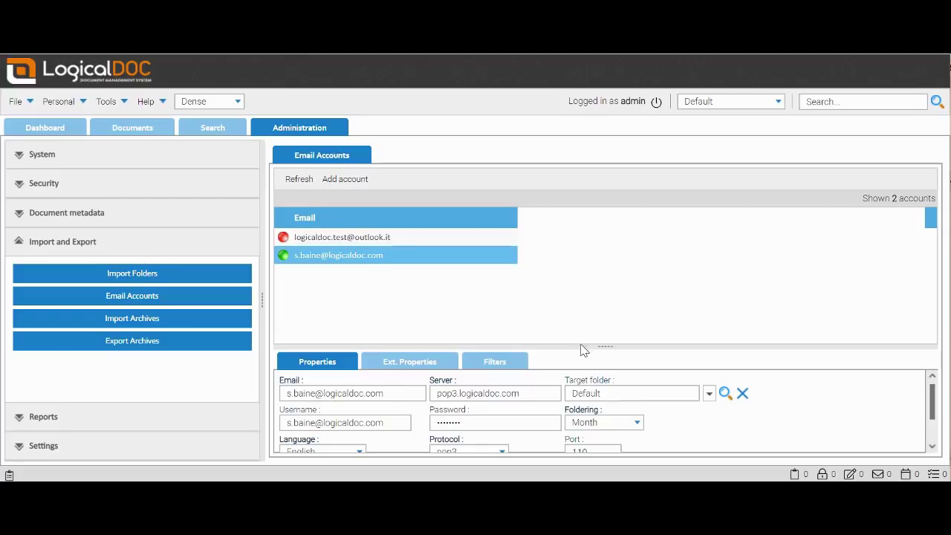
left_click_drag(580, 345, 574, 293)
Inspect the account's email address, username, password and mail server fields (pop3, port 110)
left_click(286, 341)
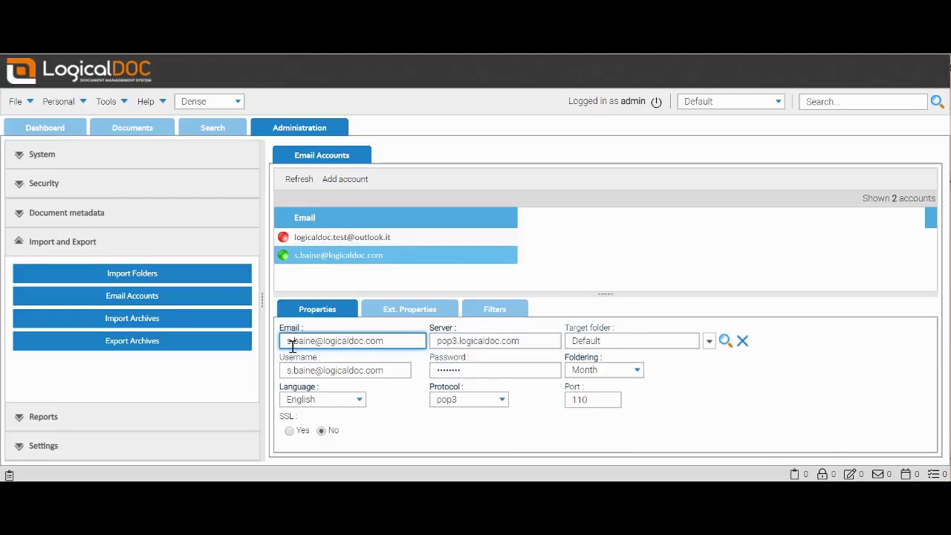
left_click_drag(287, 341, 389, 340)
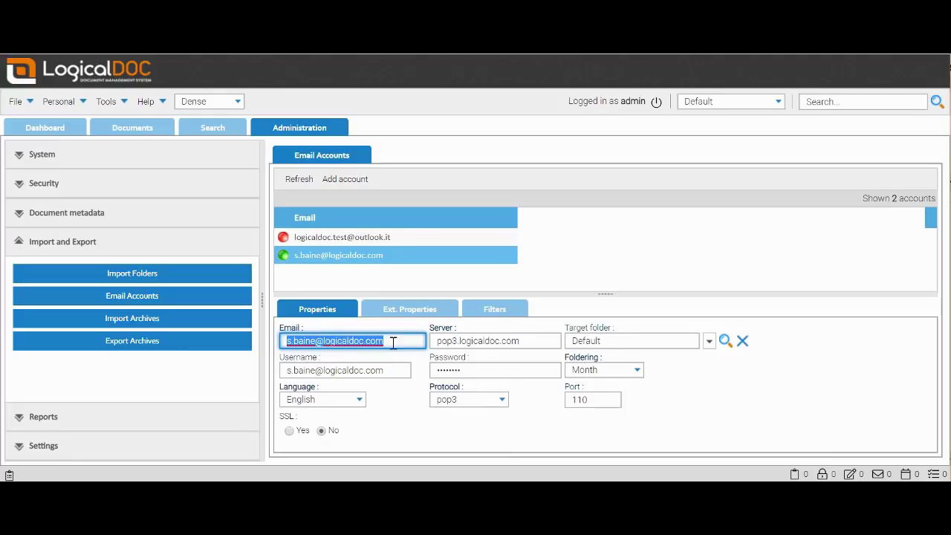
left_click(306, 370)
left_click_drag(287, 370, 547, 340)
left_click(458, 370)
left_click(436, 340)
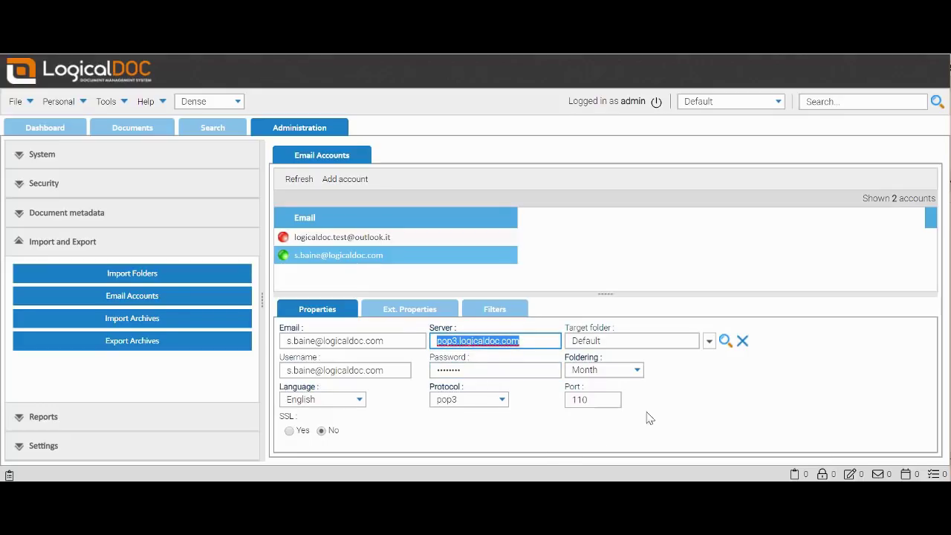
Set the second account's target folder to Default and scroll down to the SSL options
left_click(708, 341)
mouse_move(725, 360)
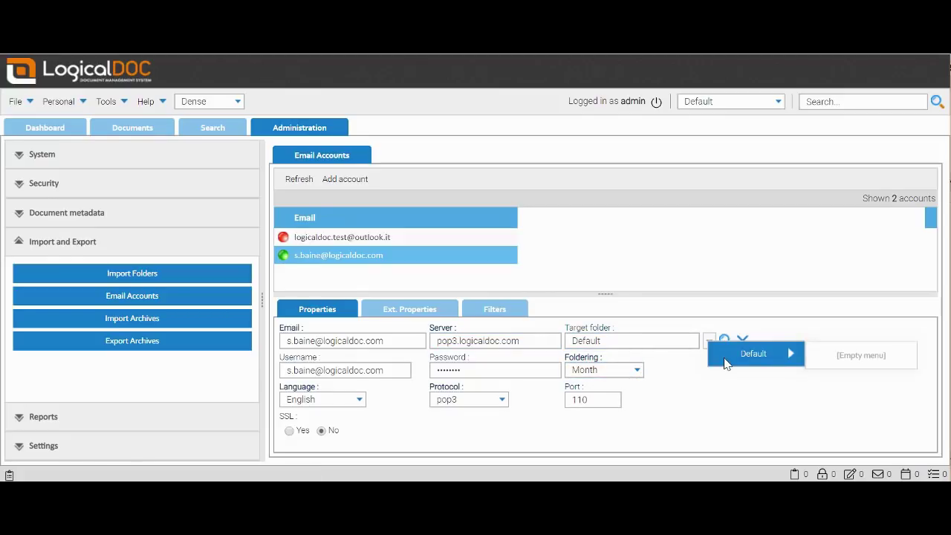
left_click(726, 362)
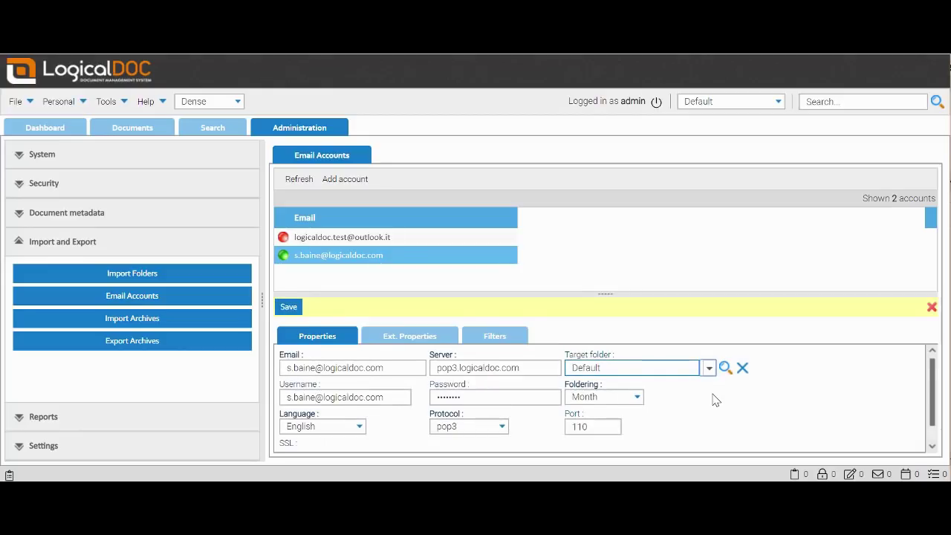
scroll(714, 401, "down", 1)
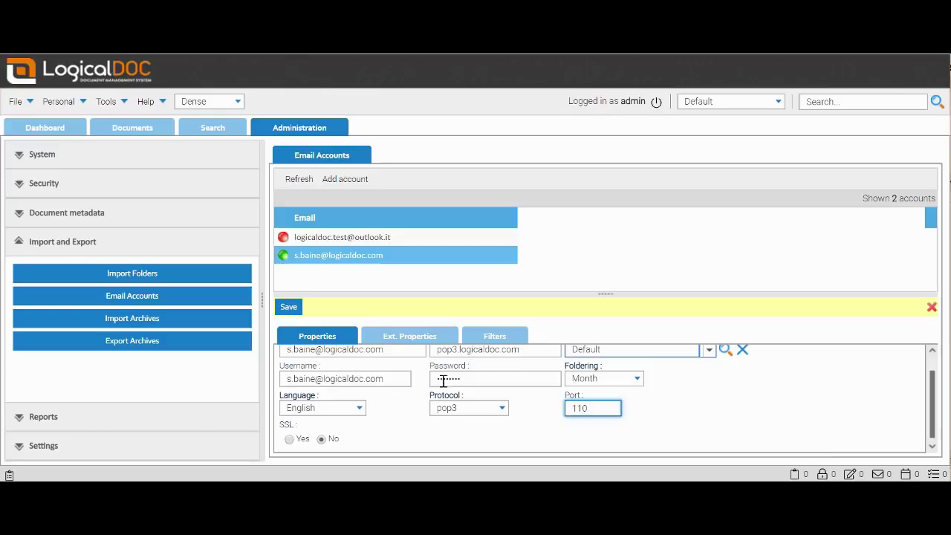
In Ext. Properties, keep the 'single .eml file' format and review the include/exclude patterns
left_click(382, 341)
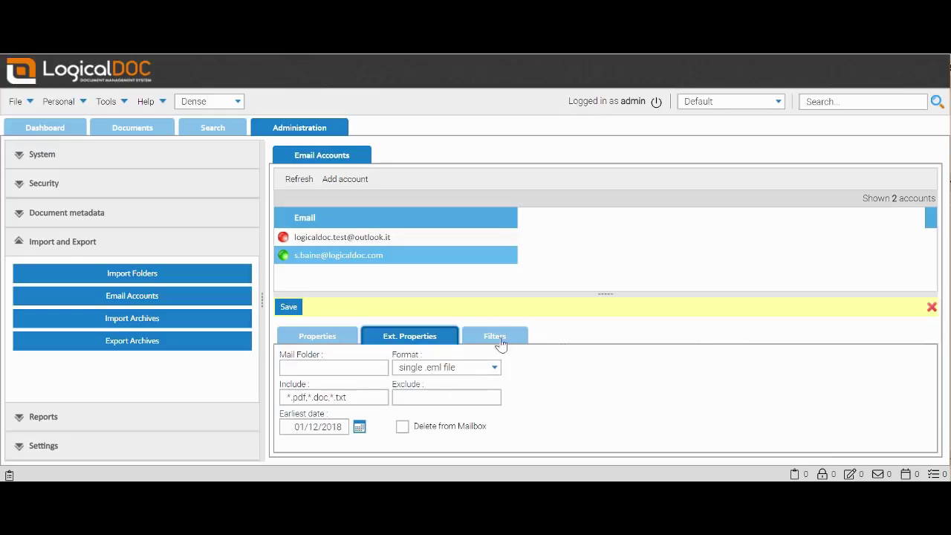
left_click_drag(593, 293, 595, 265)
left_click(370, 340)
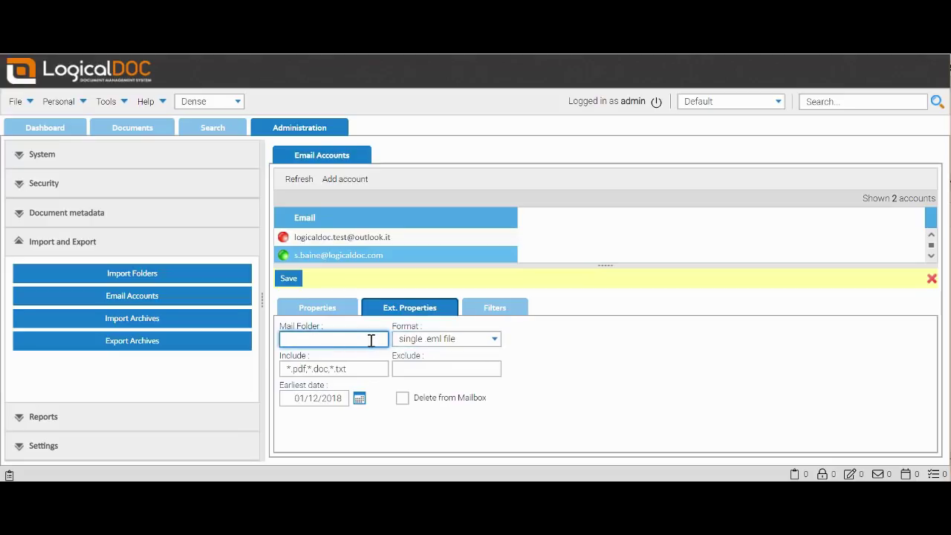
left_click(493, 340)
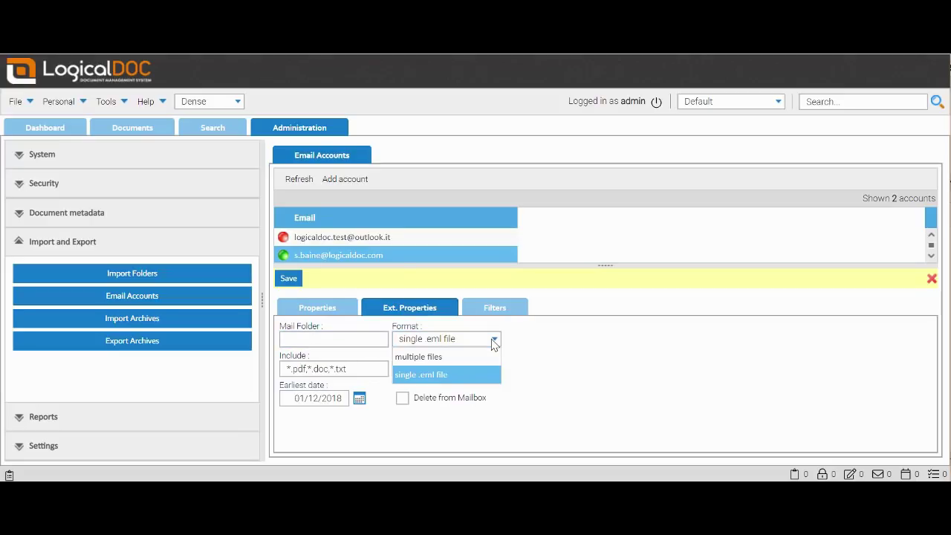
left_click(454, 375)
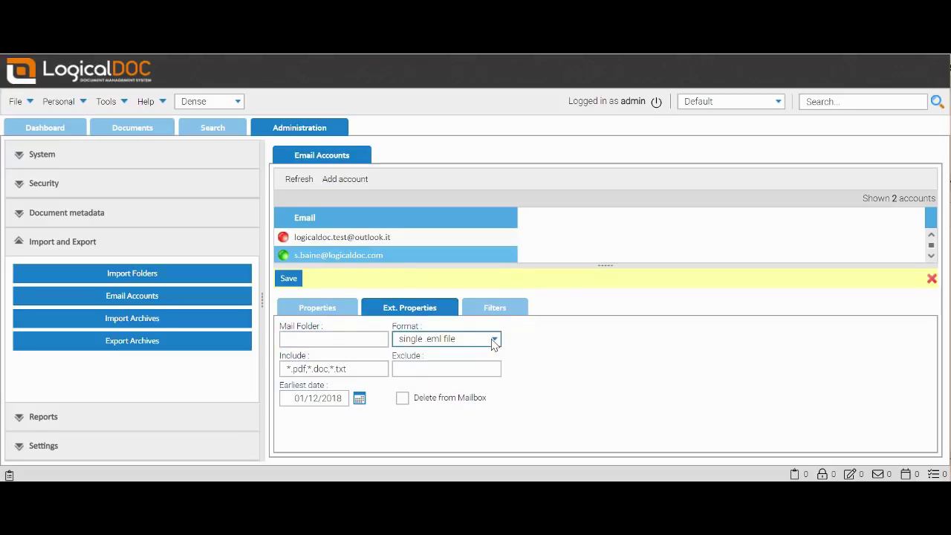
left_click(373, 367)
left_click(413, 368)
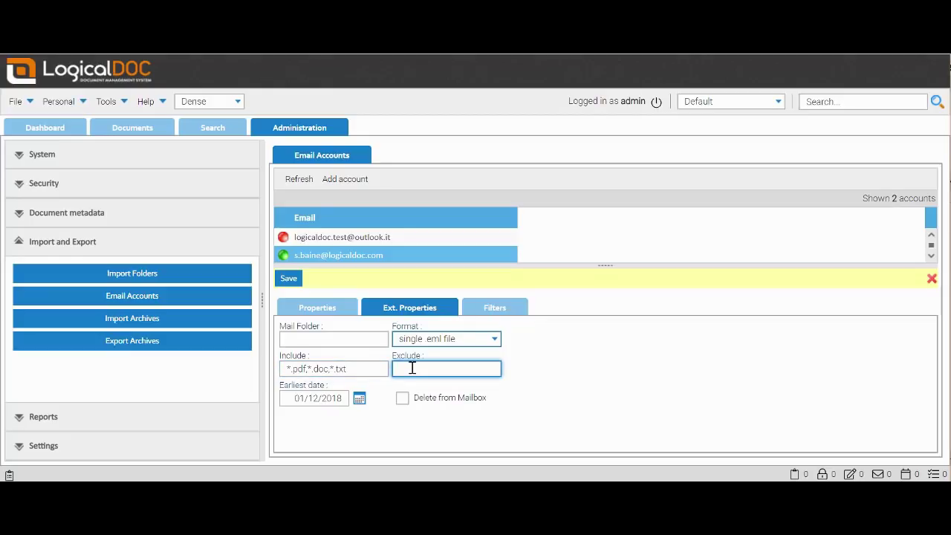
Set the earliest download date to 02/12/2018 and tick Delete from Mailbox
left_click(360, 399)
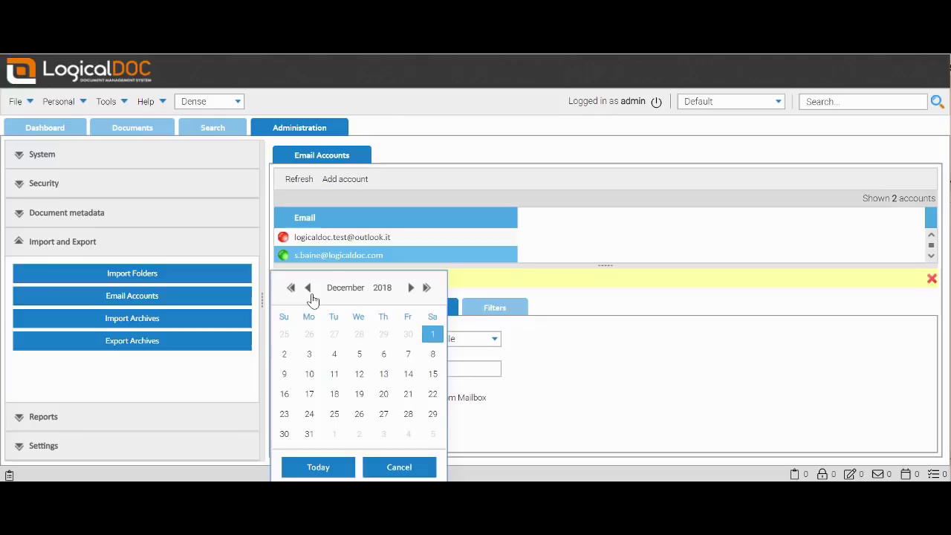
left_click(308, 288)
left_click(410, 288)
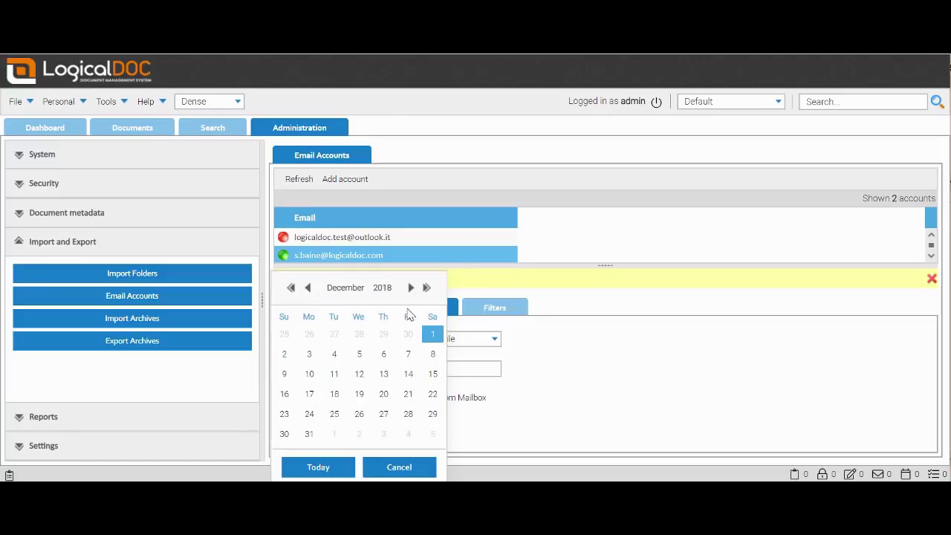
left_click(285, 356)
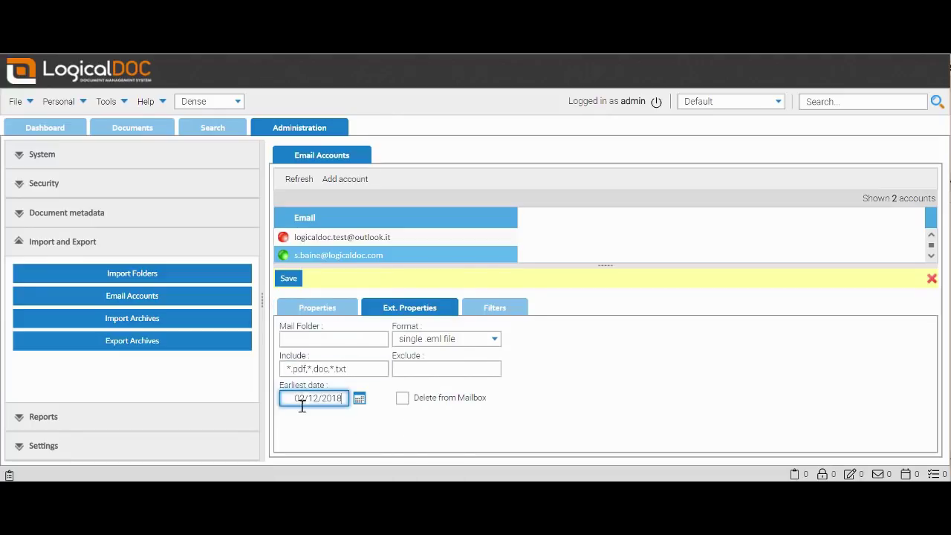
left_click(403, 400)
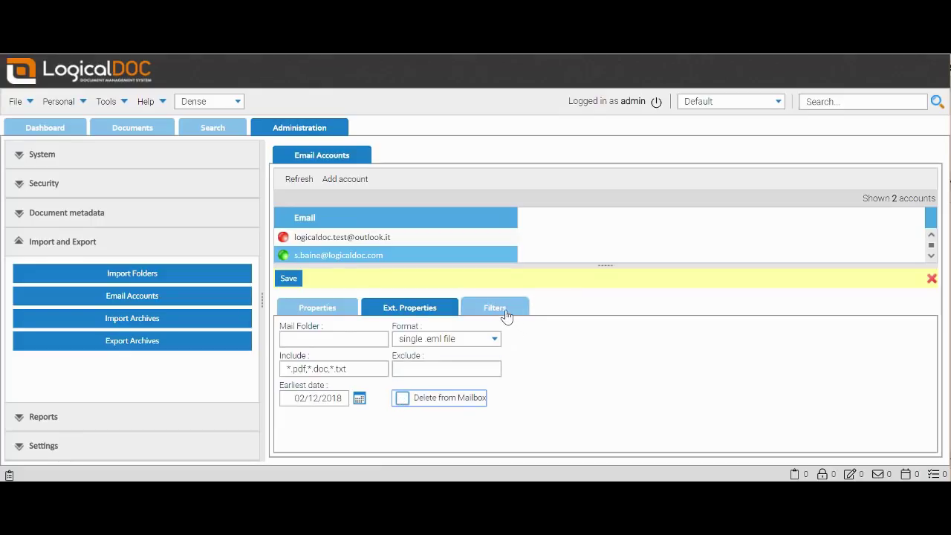
On the Filters tab, add a new rule matching Subject with condition Contains
left_click(506, 316)
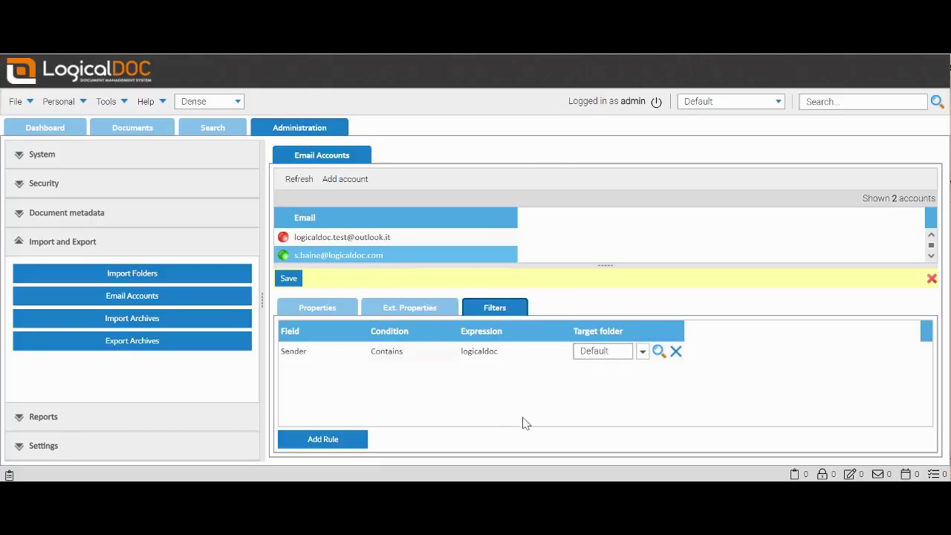
left_click(310, 439)
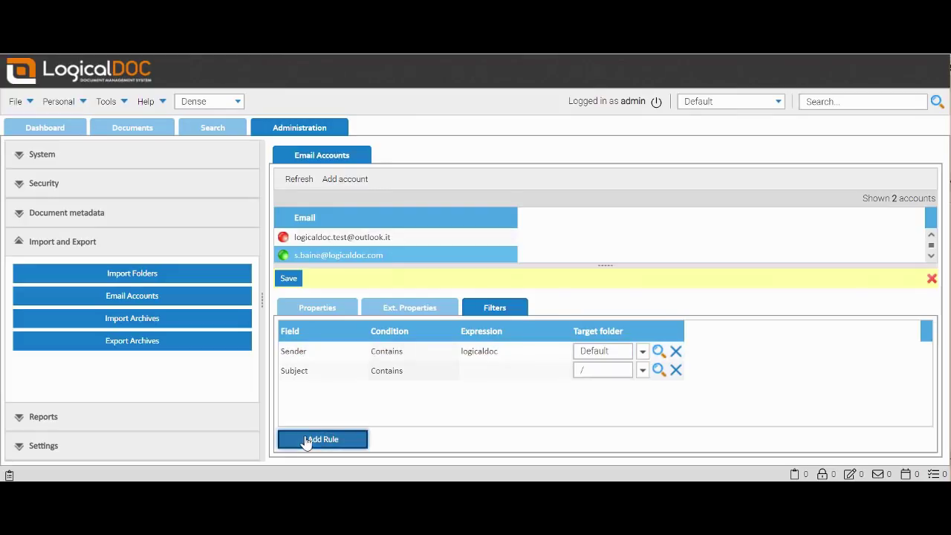
left_click(296, 372)
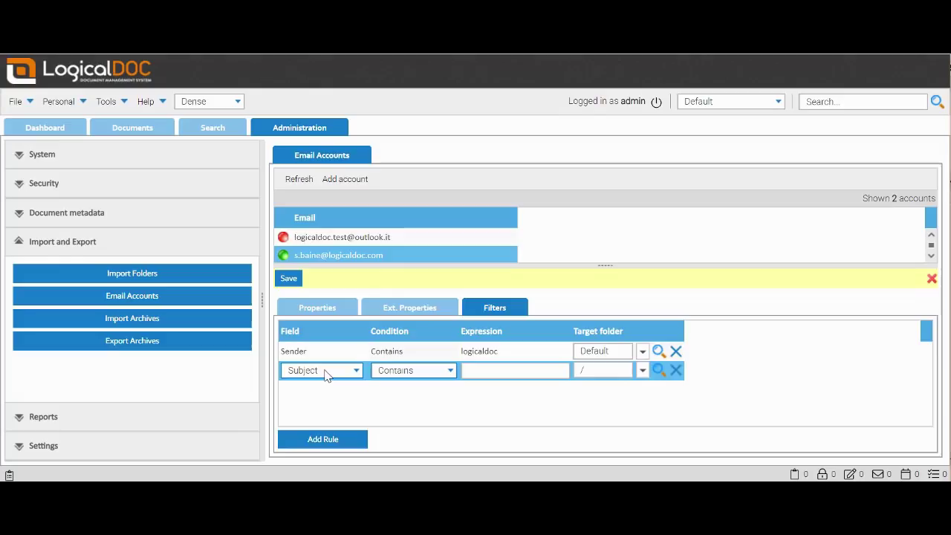
left_click(329, 374)
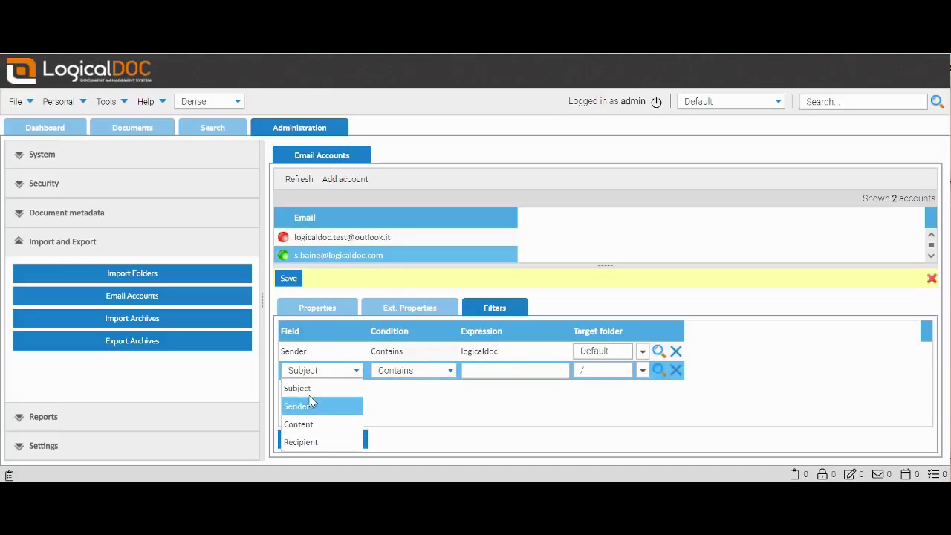
left_click(362, 373)
left_click(449, 370)
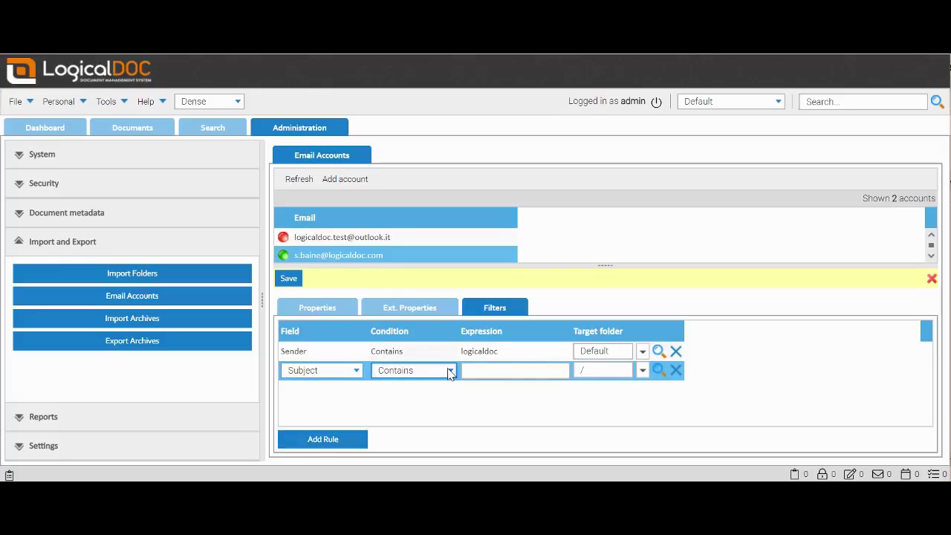
left_click(450, 370)
Check the Sender rule's 'logicaldoc' expression and try choosing a target folder for the Subject rule
left_click(524, 371)
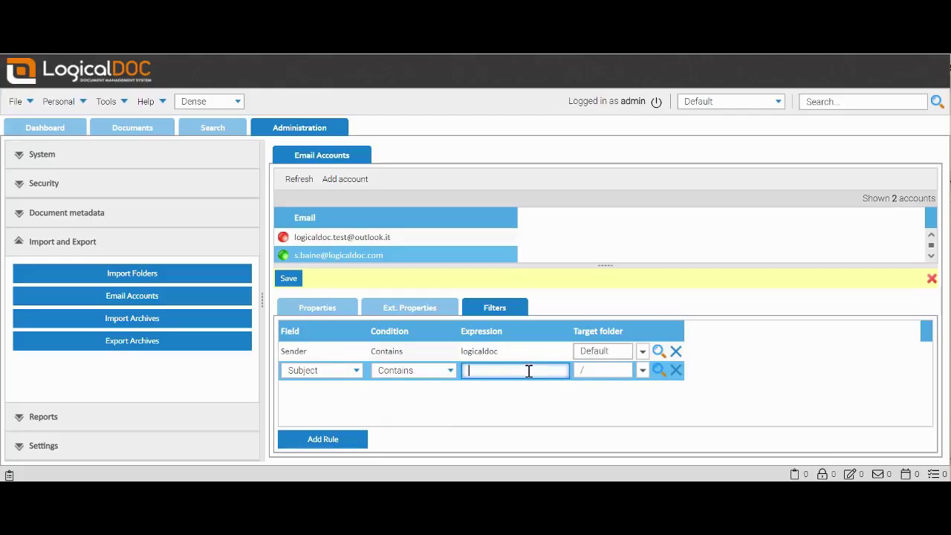
left_click(508, 356)
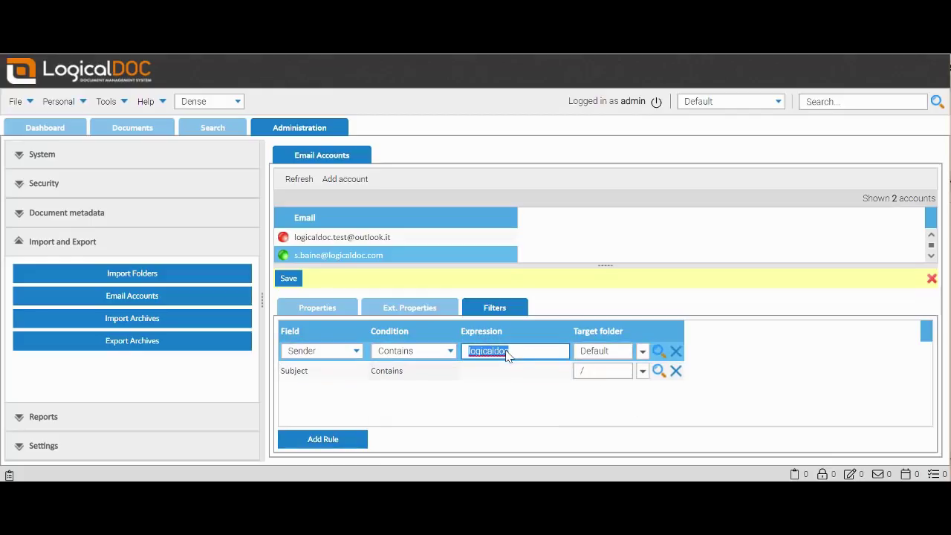
left_click(509, 375)
left_click(613, 373)
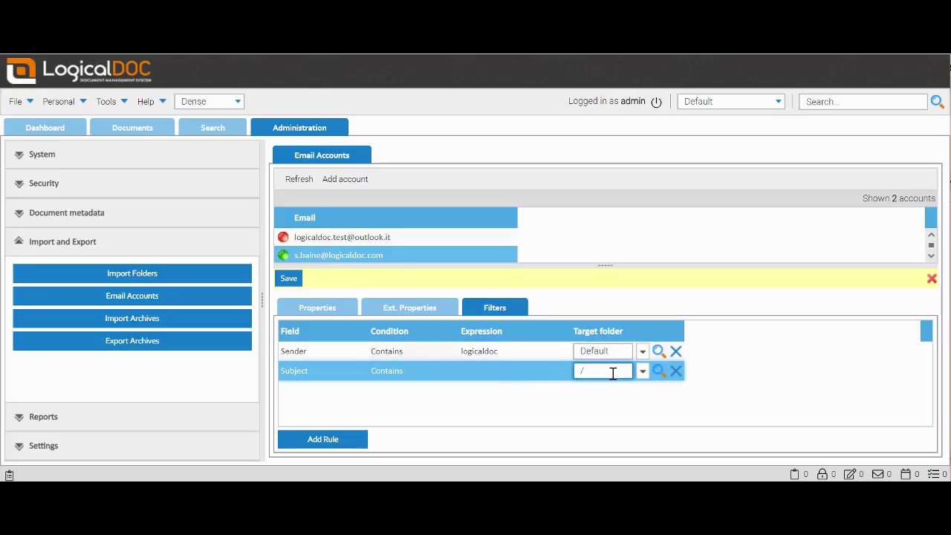
left_click(642, 371)
mouse_move(671, 393)
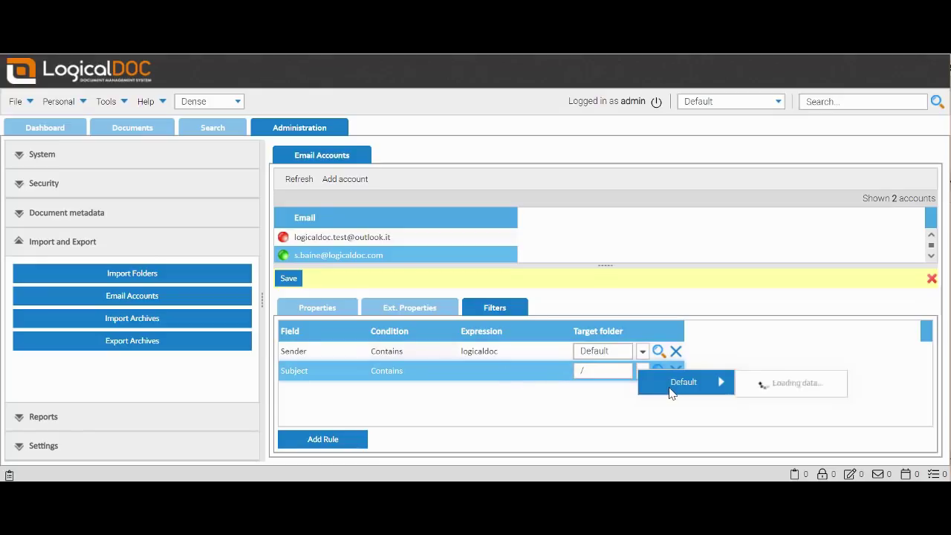
left_click(520, 399)
Delete the unfinished Subject rule, review both property tabs, and save the account
right_click(479, 379)
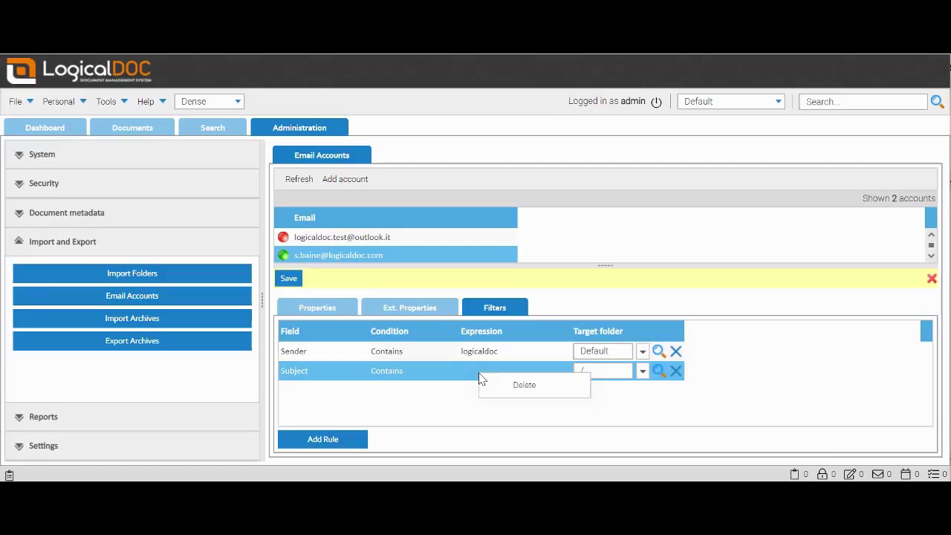
left_click(505, 387)
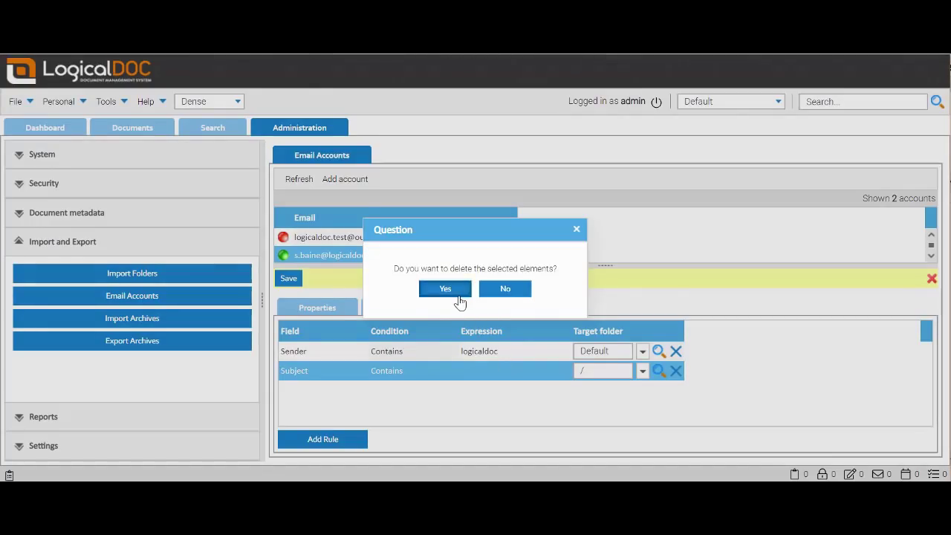
left_click(446, 290)
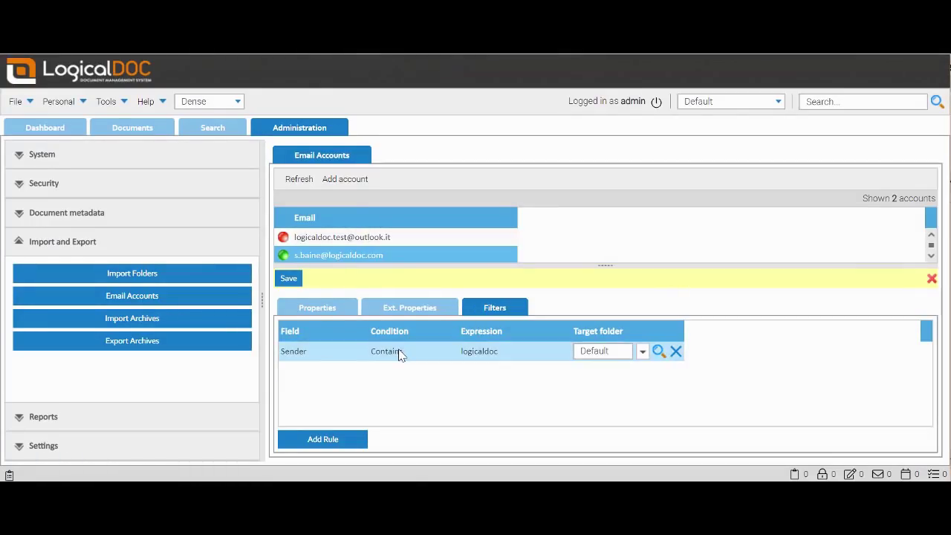
left_click(394, 308)
left_click(328, 312)
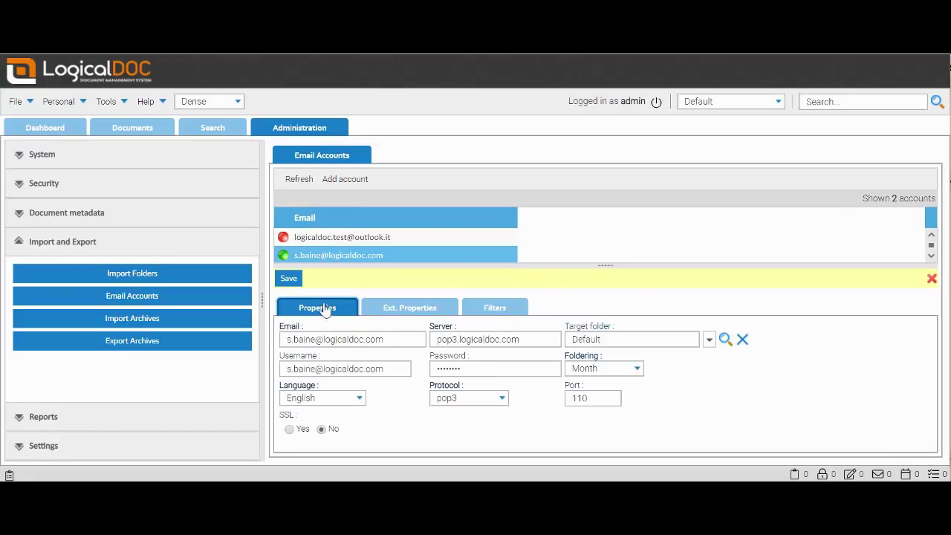
left_click(289, 280)
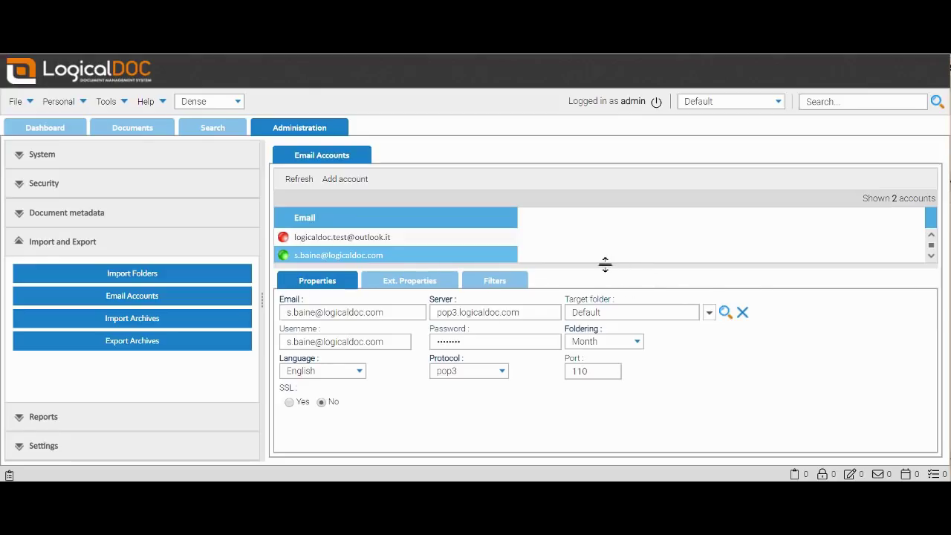
Run Test Connection on the second account and acknowledge the Connection established message
left_click_drag(605, 263, 607, 287)
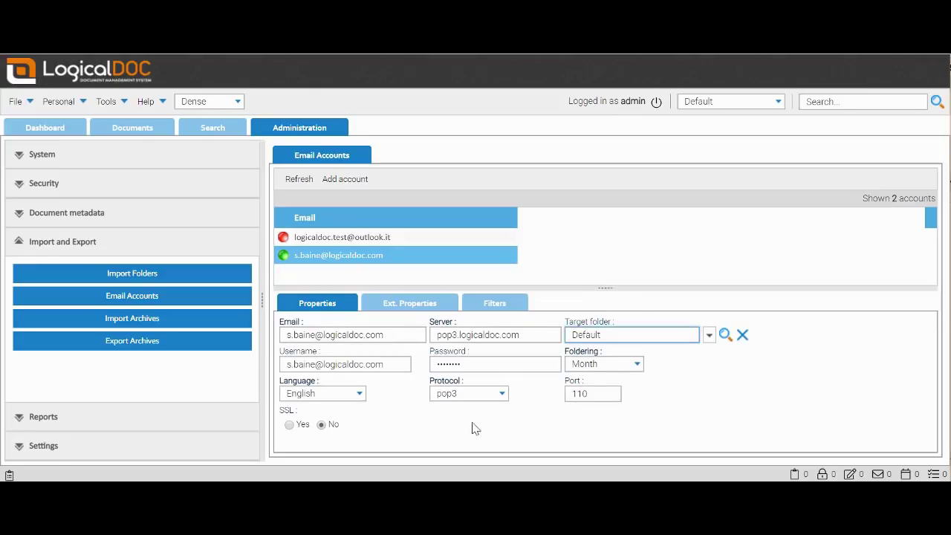
right_click(331, 260)
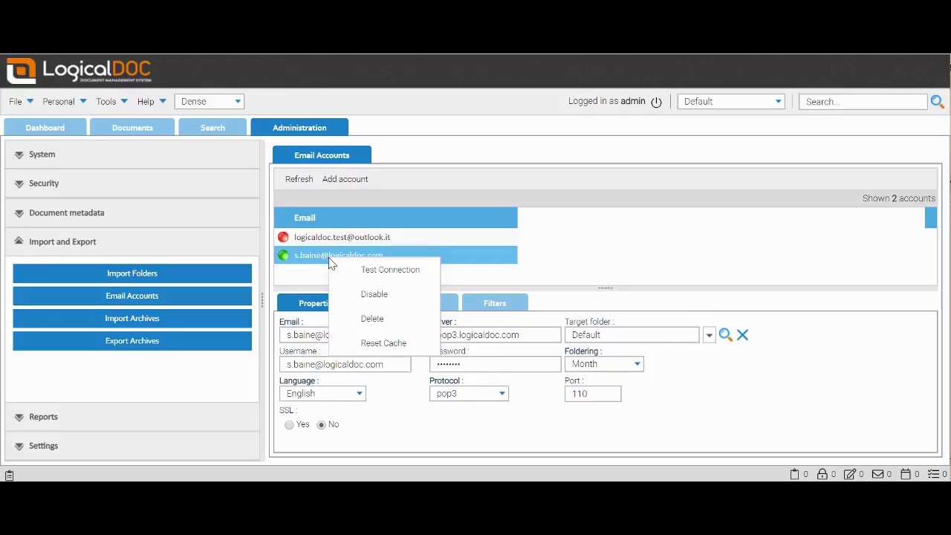
left_click(381, 270)
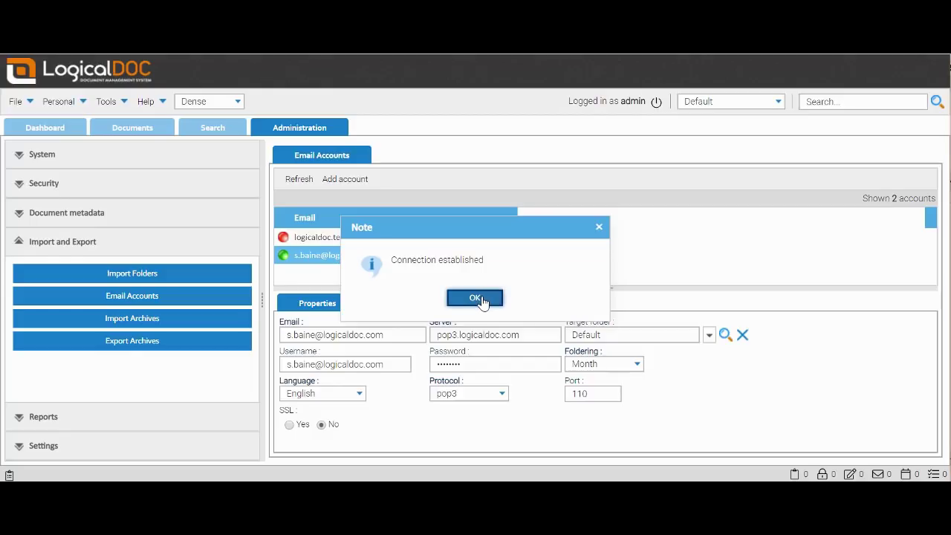
left_click(477, 298)
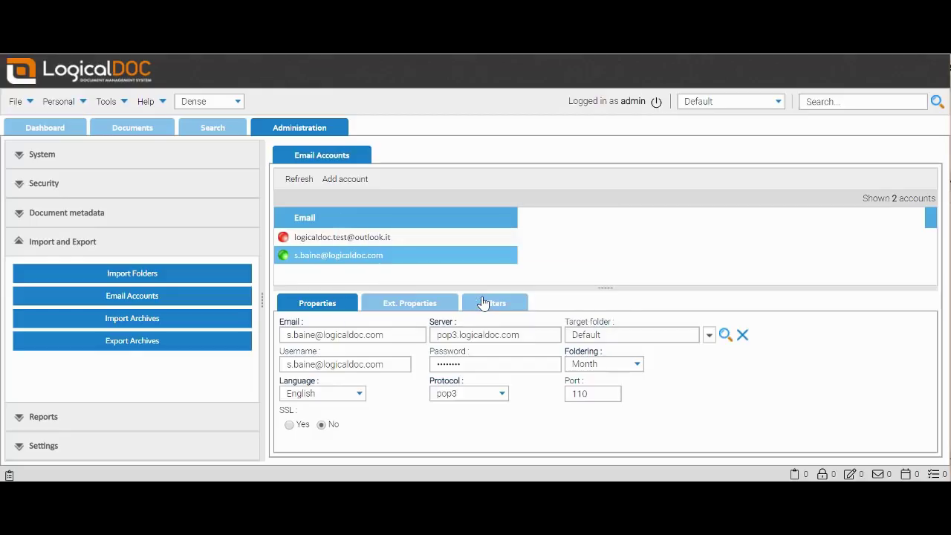
Enable the Outlook test account, then disable it again so it stays inactive
right_click(322, 238)
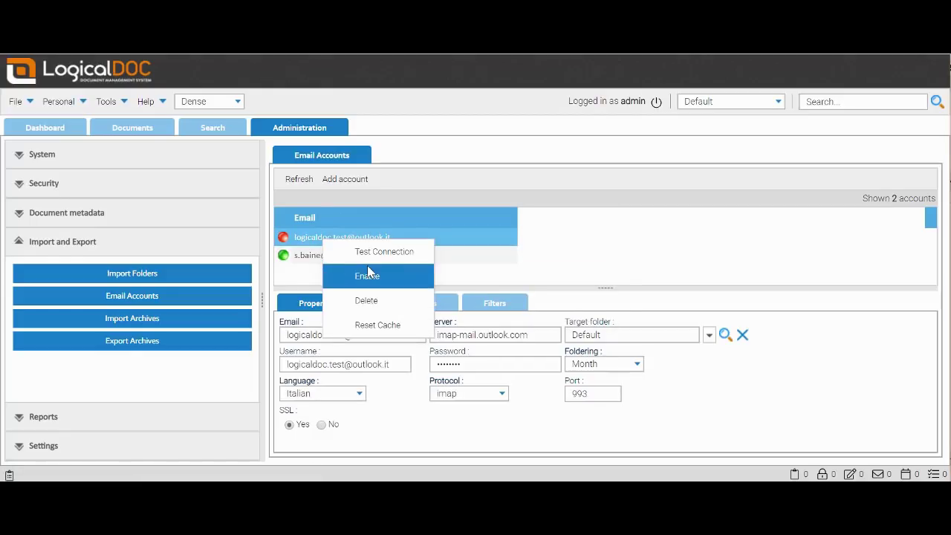
left_click(367, 276)
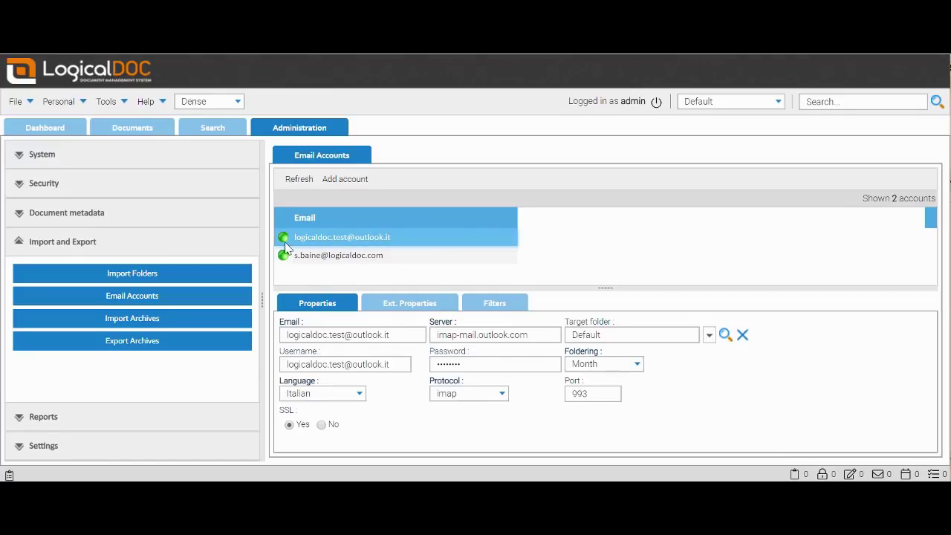
right_click(333, 245)
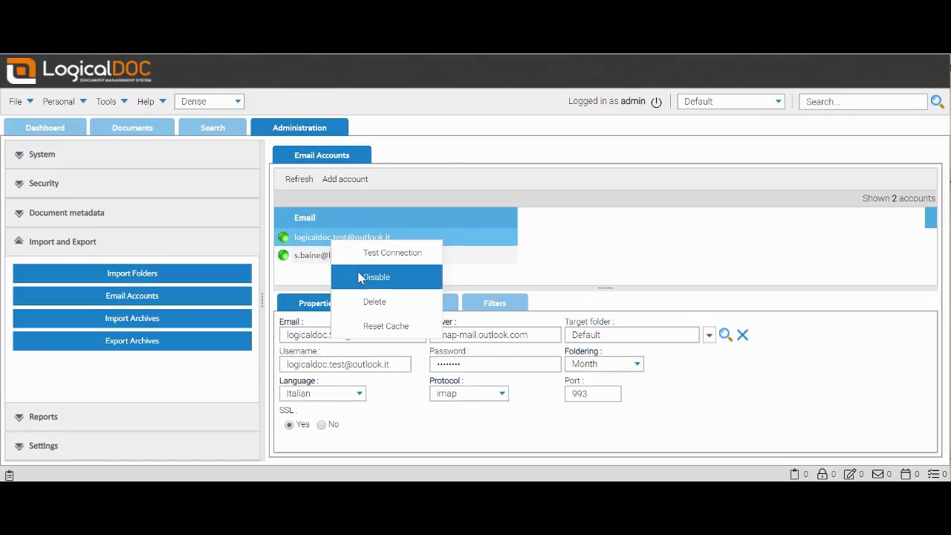
left_click(367, 276)
right_click(313, 239)
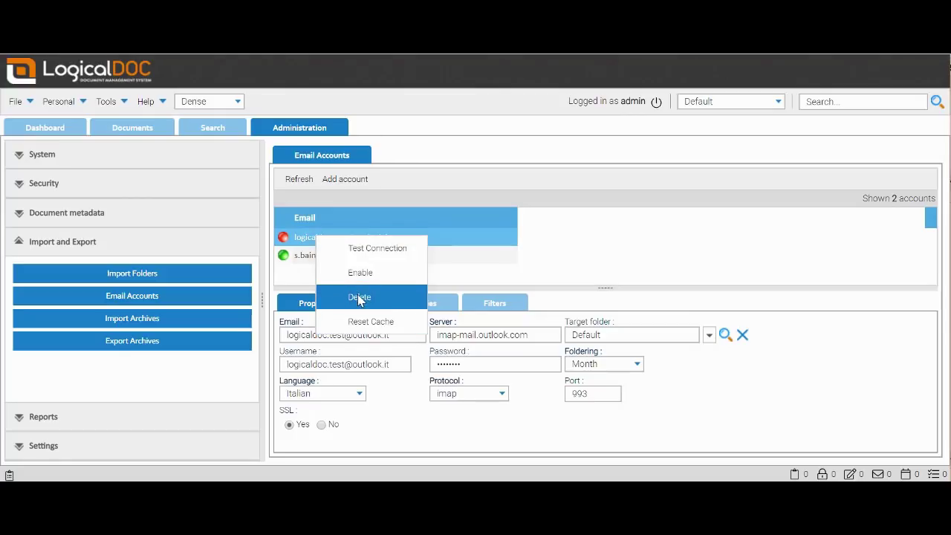
left_click(562, 267)
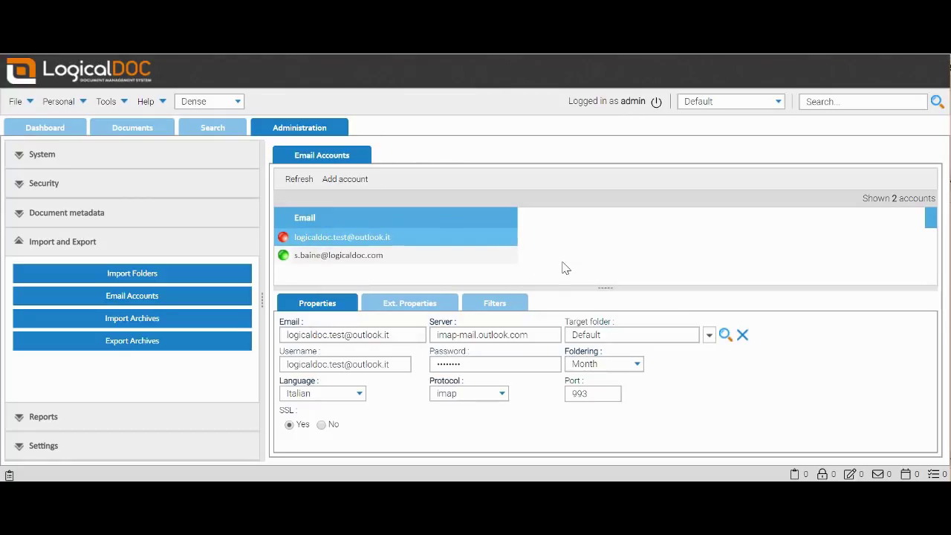
left_click(132, 128)
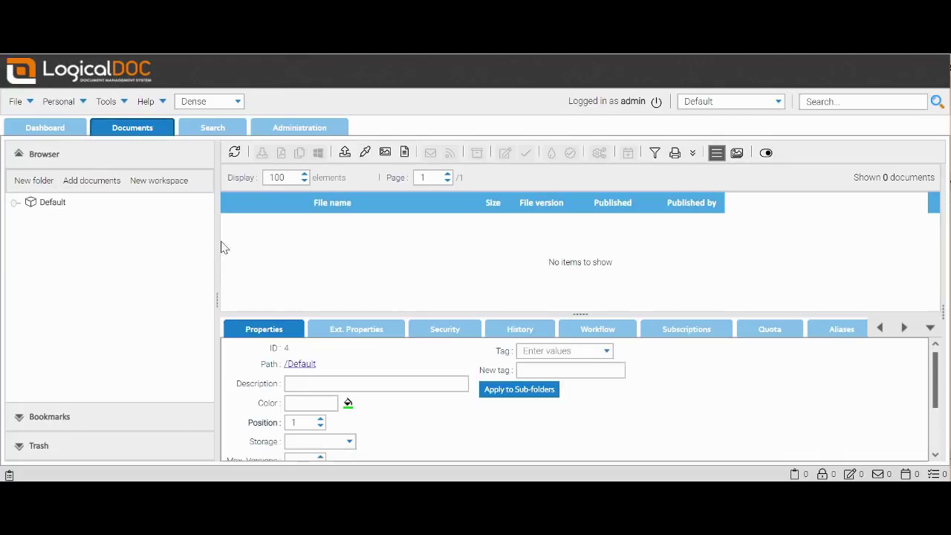
left_click(62, 208)
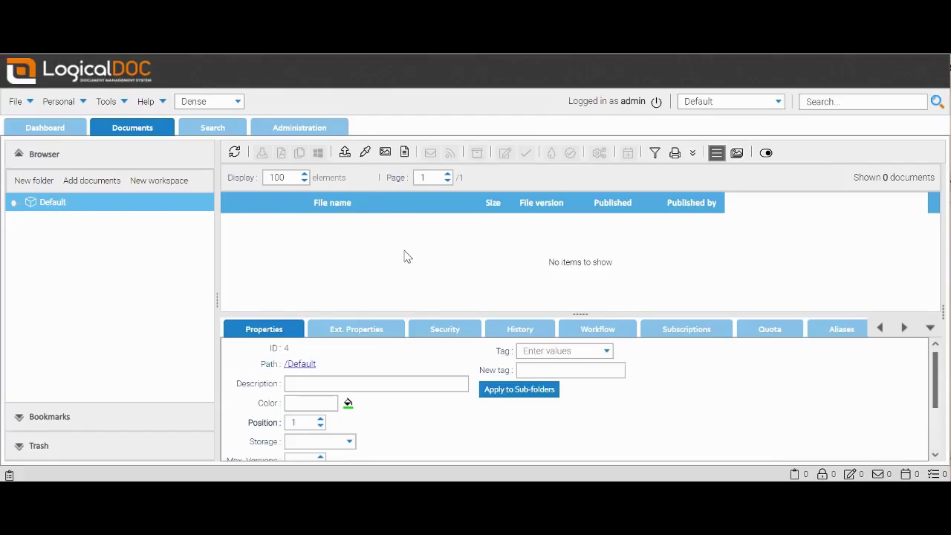
left_click(320, 131)
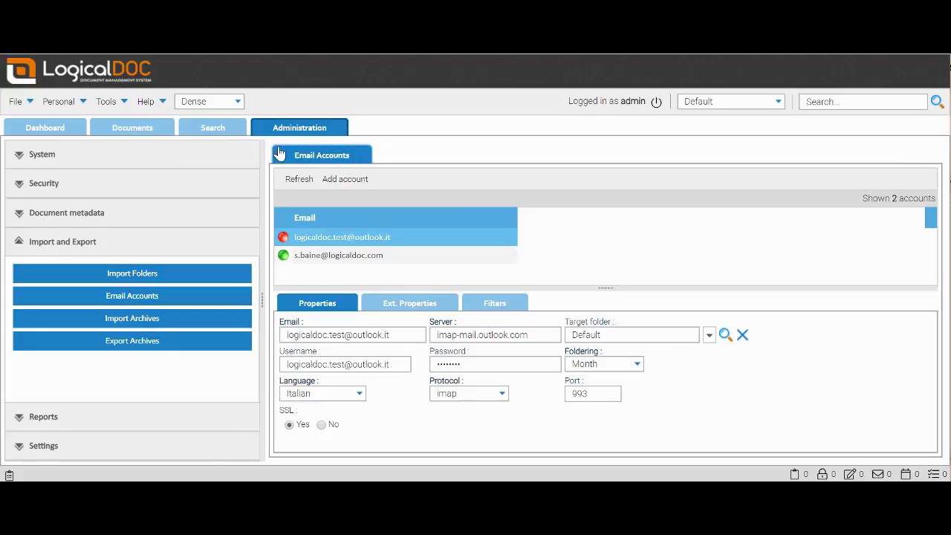
In System > Scheduled Tasks, execute the Email Download task immediately
left_click(160, 157)
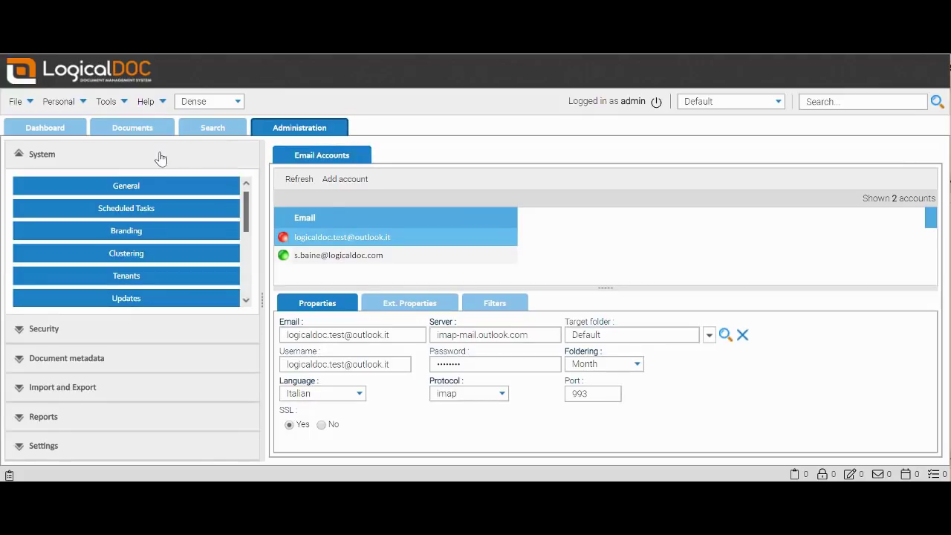
left_click(154, 212)
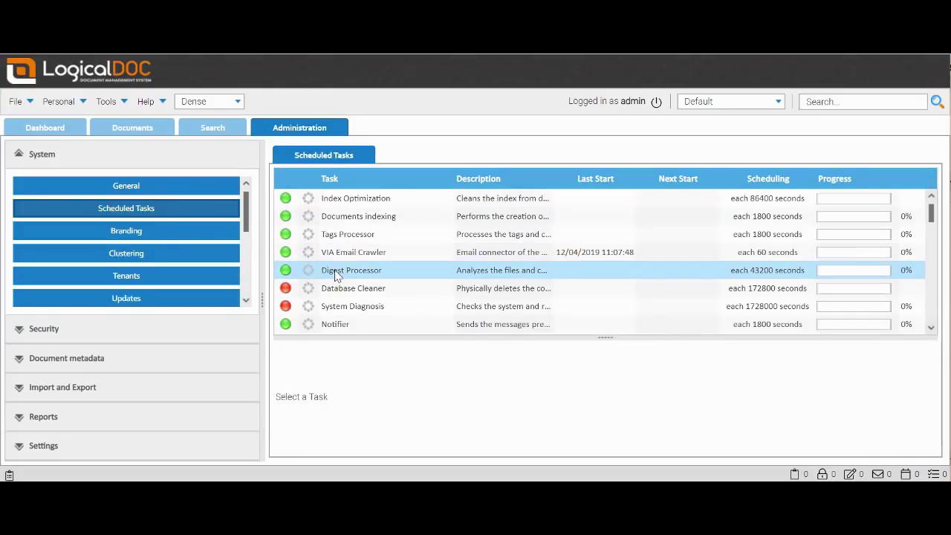
scroll(336, 275, "down", 2)
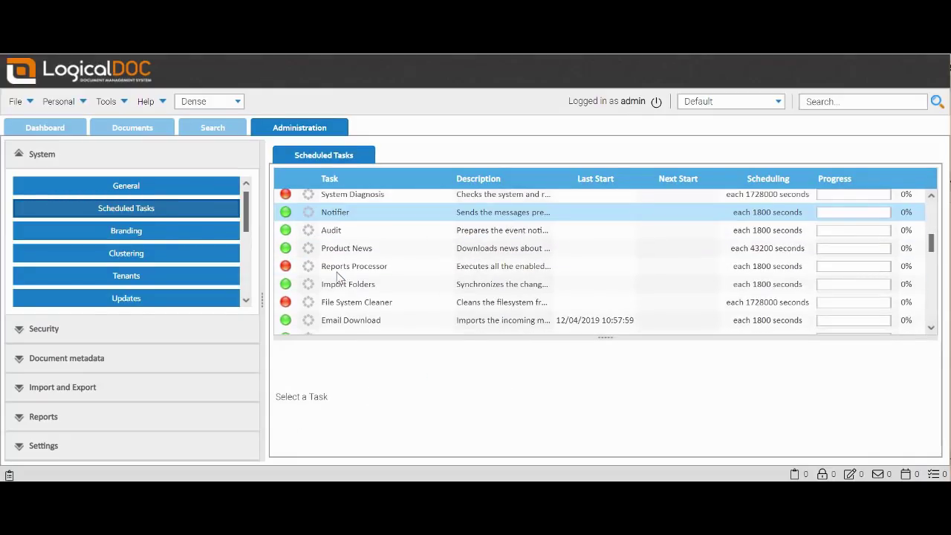
left_click(349, 322)
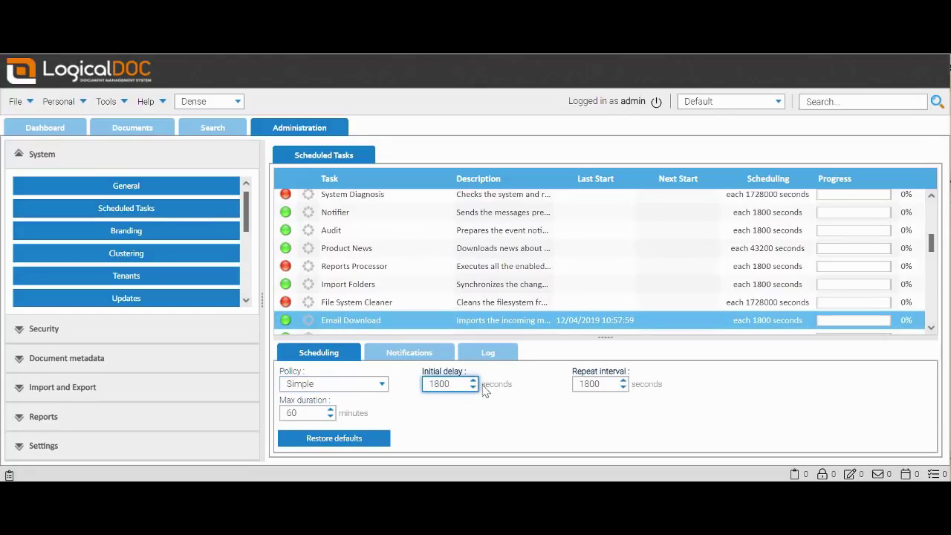
right_click(333, 327)
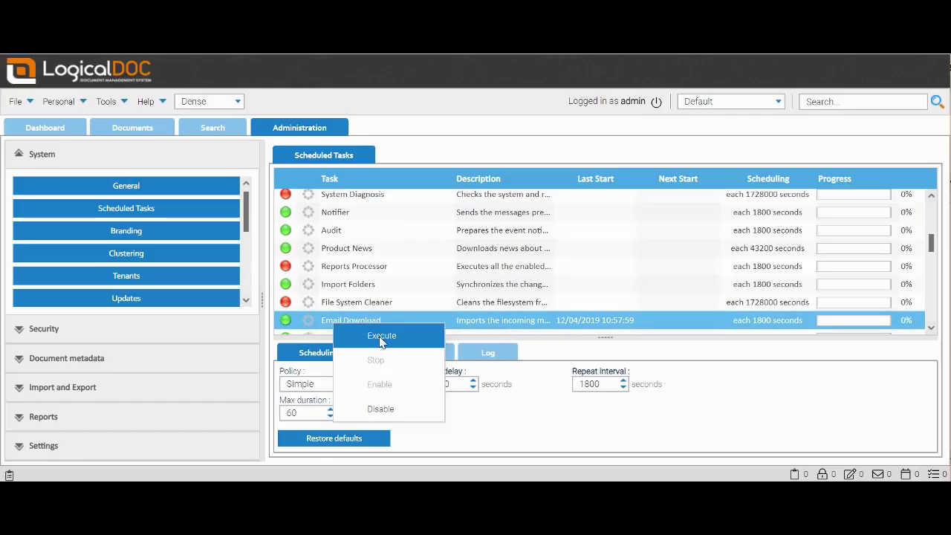
left_click(382, 338)
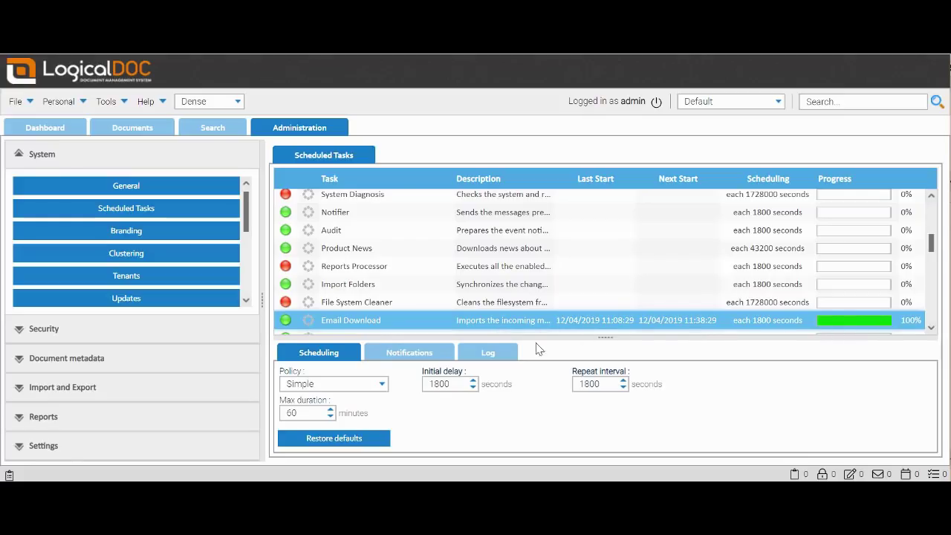
Open the Email Download log and enlarge it to see 1 email processed, 0 errors
left_click(486, 354)
scroll(920, 416, "down", 5)
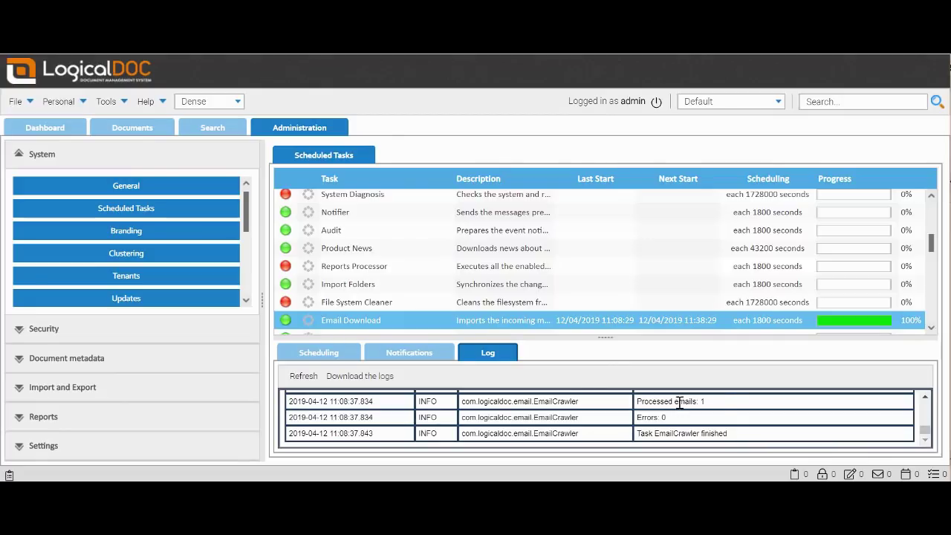
left_click_drag(598, 338, 605, 296)
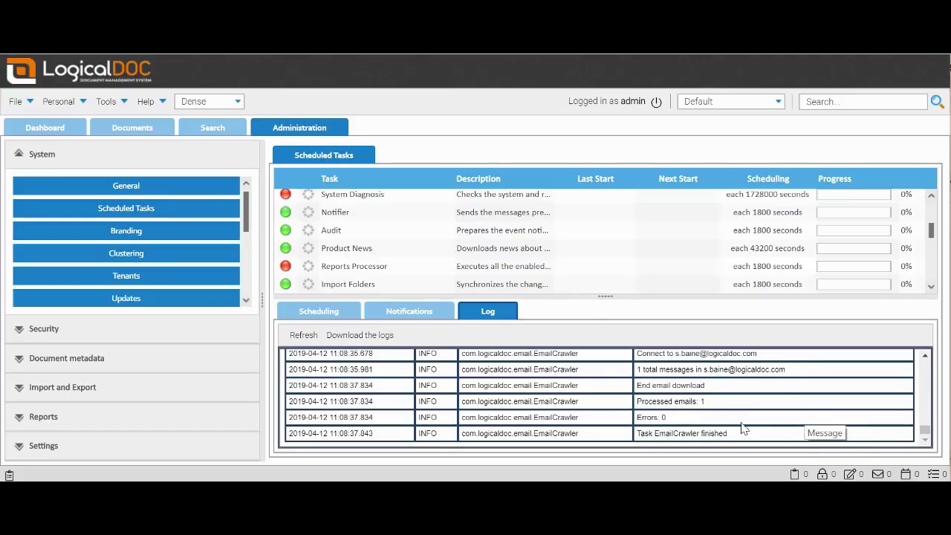
Open the Default folder in Documents and select LogicalDOC Documentation.eml to bring up its actions
left_click(121, 128)
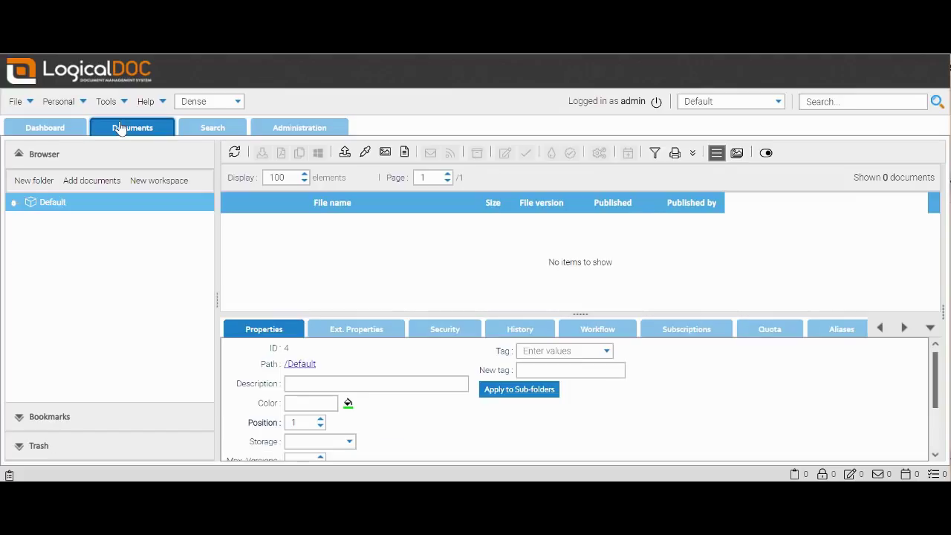
left_click(48, 211)
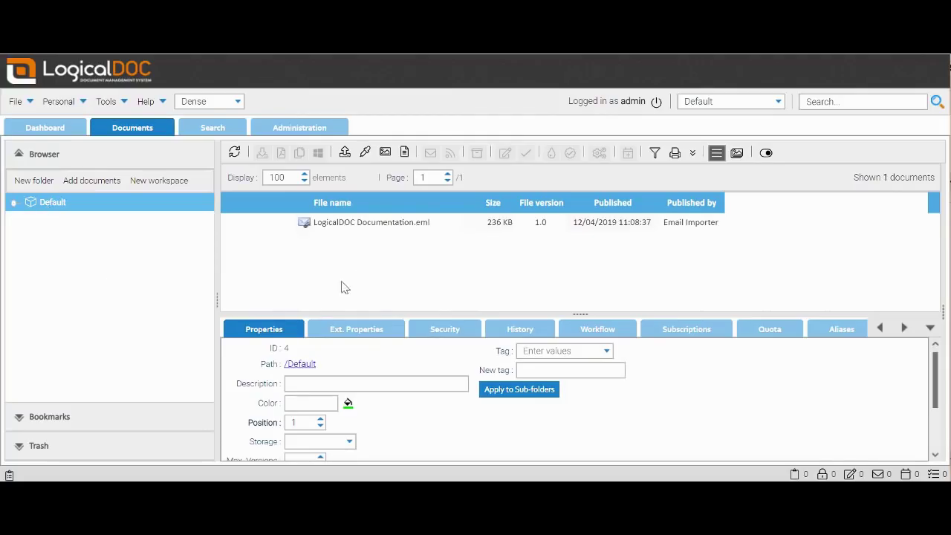
left_click(381, 229)
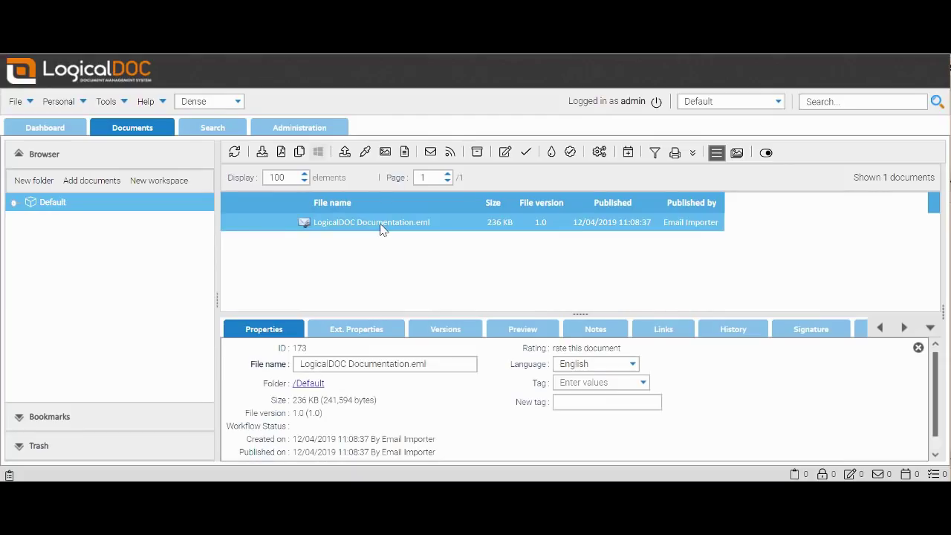
right_click(380, 229)
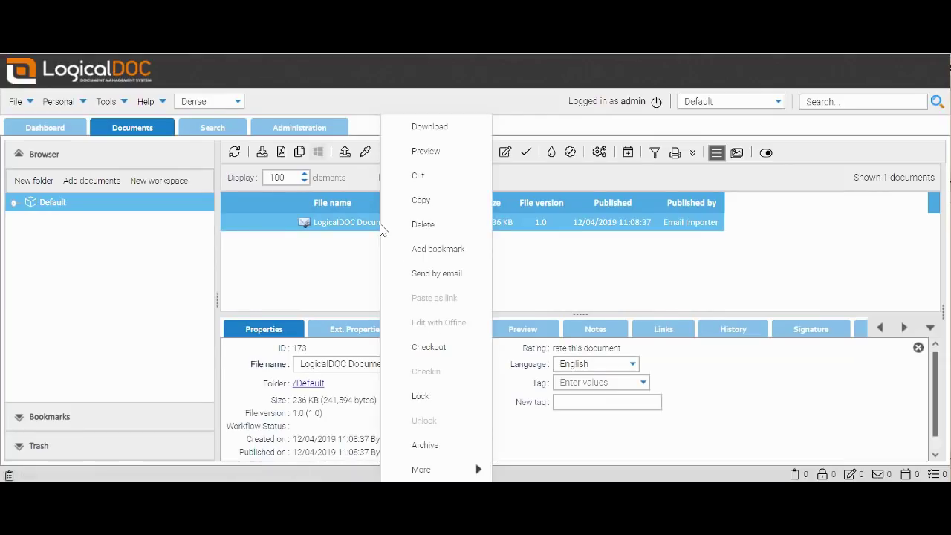
Preview the email, select its body text, download the 169.4 KB PNG attachment, and close the preview
left_click(431, 153)
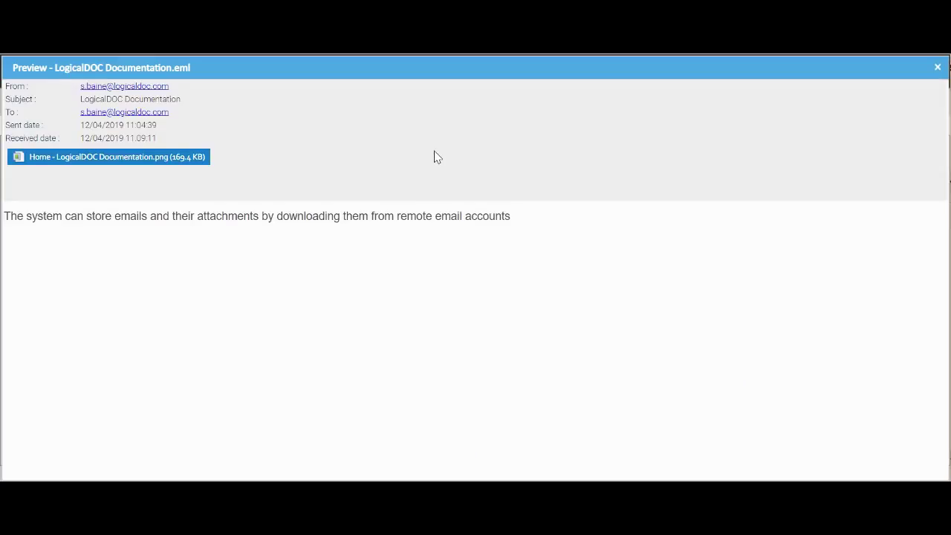
left_click_drag(528, 221, 6, 227)
left_click(450, 316)
left_click(104, 160)
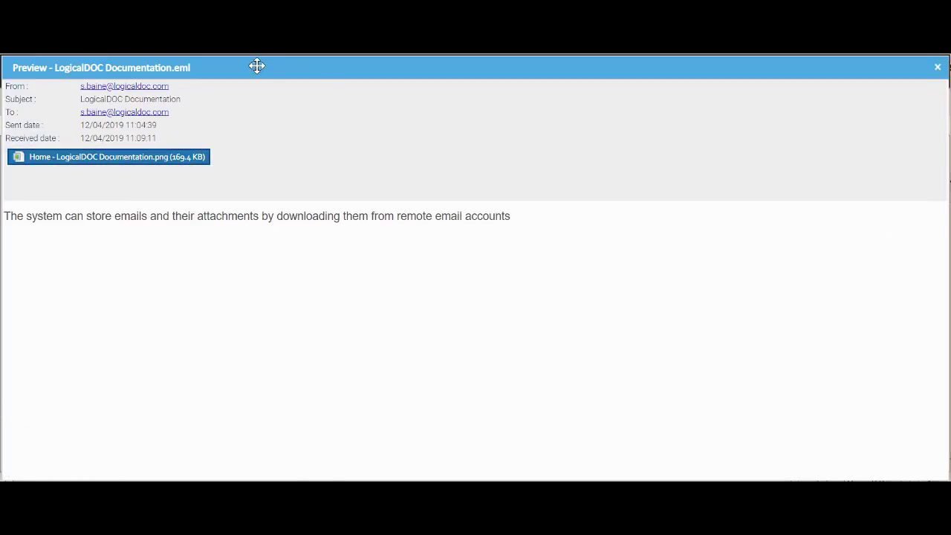
left_click(938, 70)
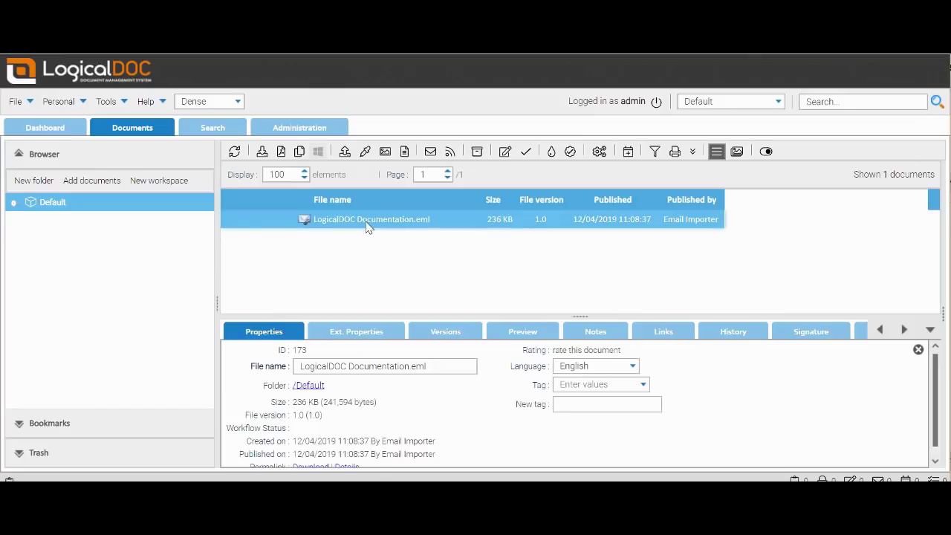
Index LogicalDOC Documentation.eml from its More context submenu
right_click(532, 229)
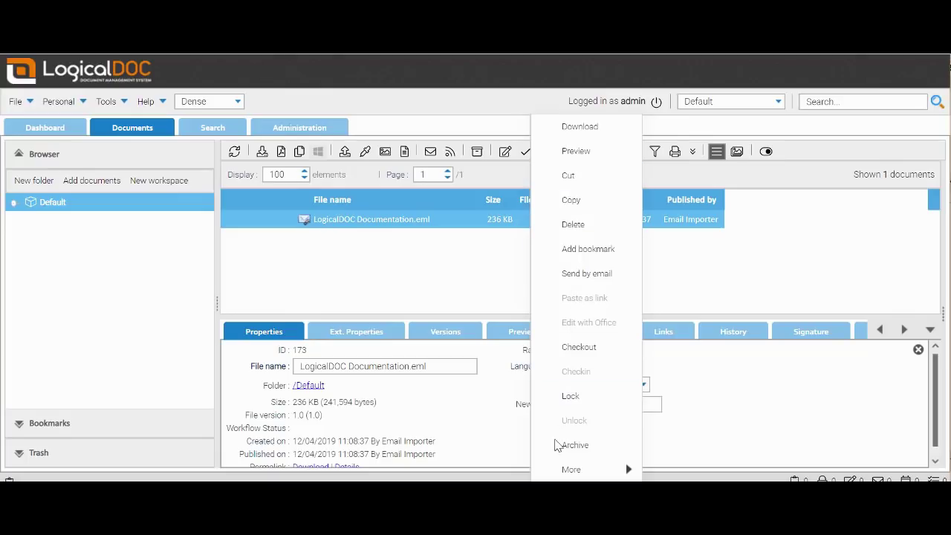
mouse_move(564, 468)
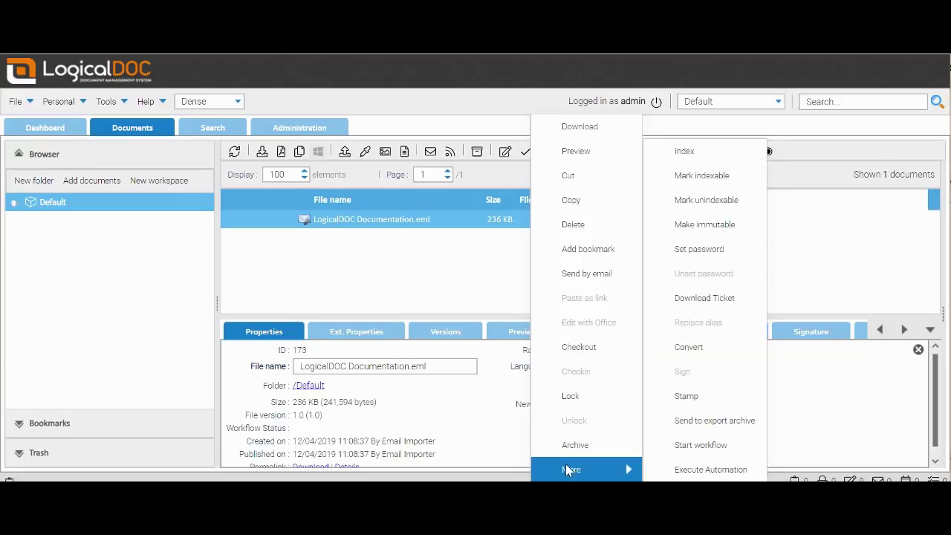
left_click(704, 157)
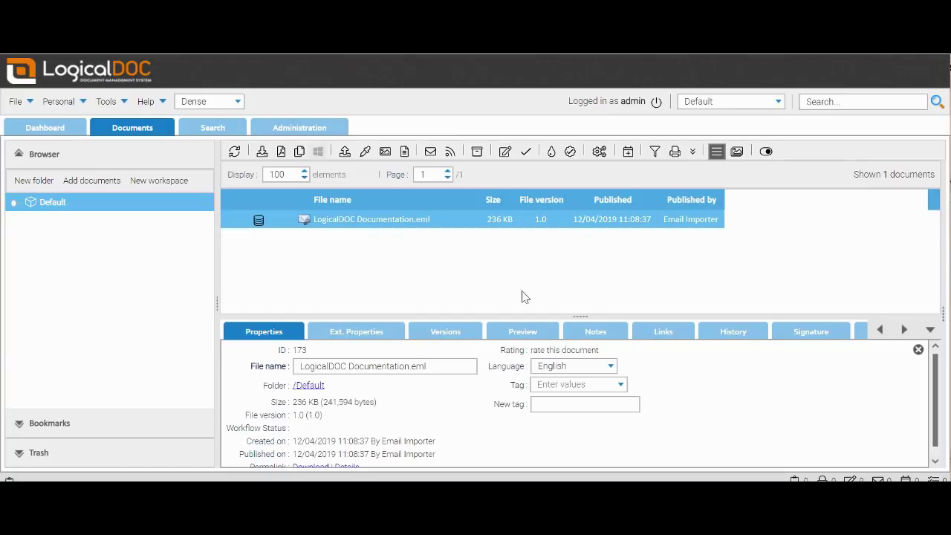
Run a full-text search for 'documentation' from the top-right search box
left_click(830, 100)
type("do")
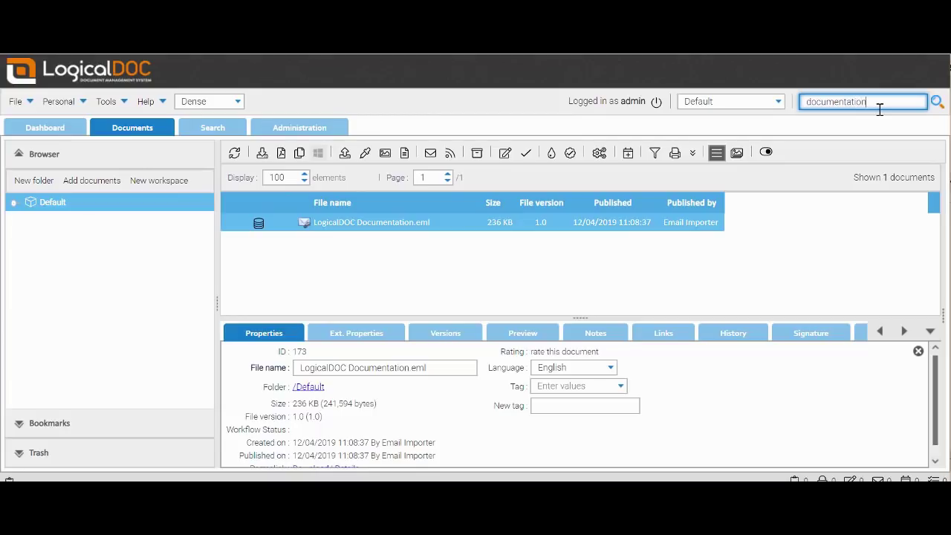
type("cumentation")
key("Return")
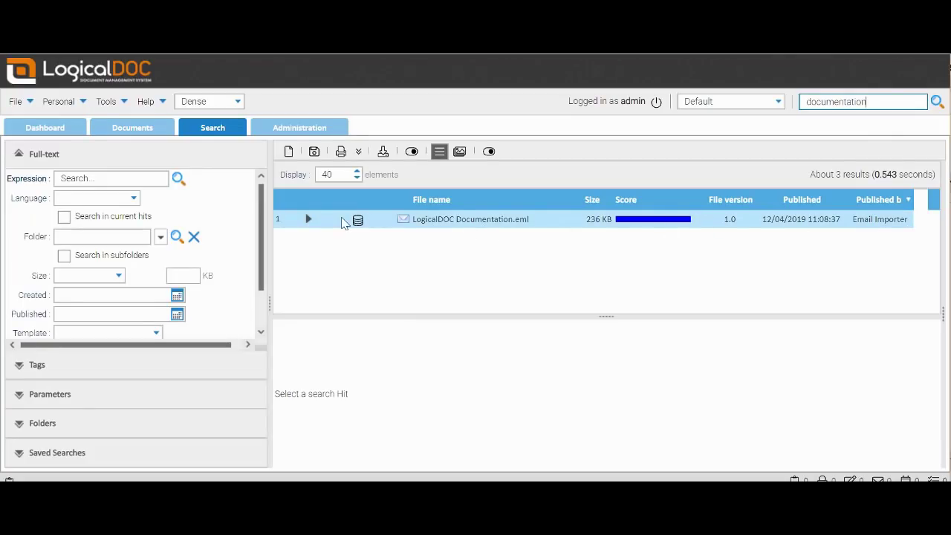
Expand the LogicalDOC Documentation.eml hit and select its highlighted snippet text
left_click(308, 218)
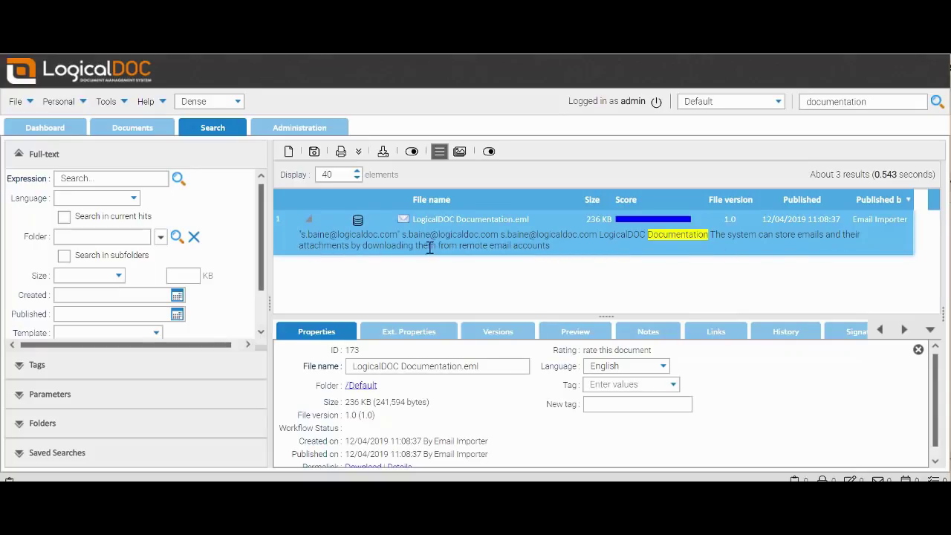
left_click_drag(550, 247, 720, 235)
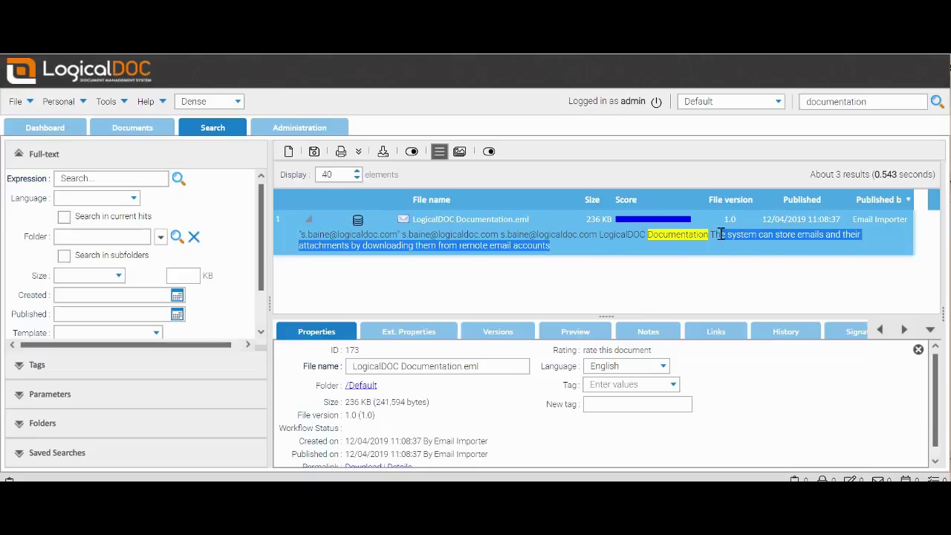